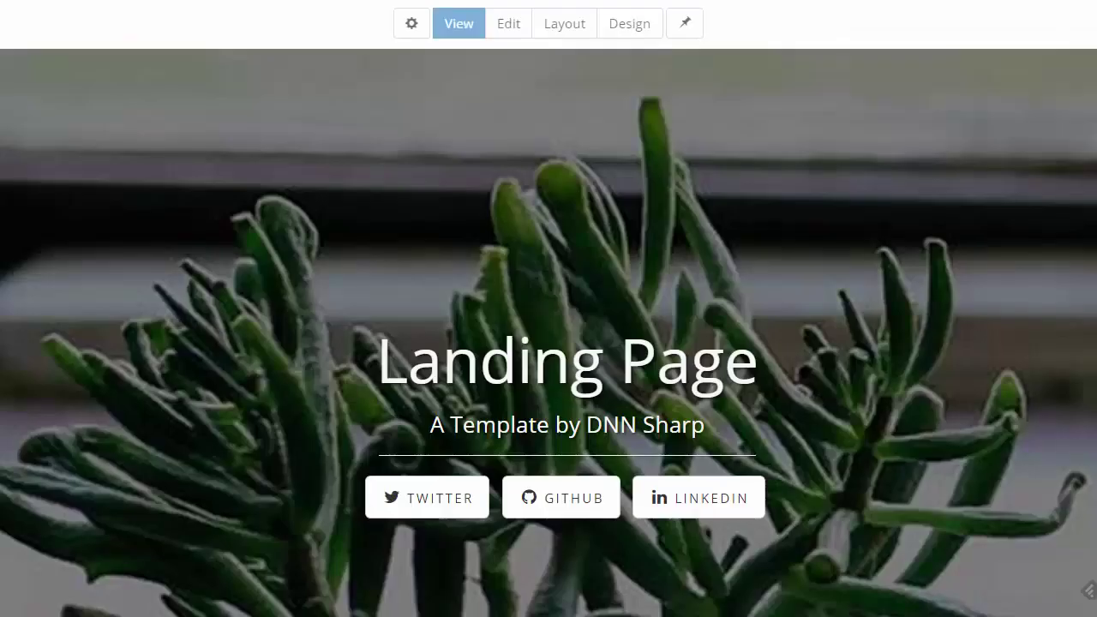
Create a new page named 'Podio Leads' from the Page with Menu template
left_click(413, 27)
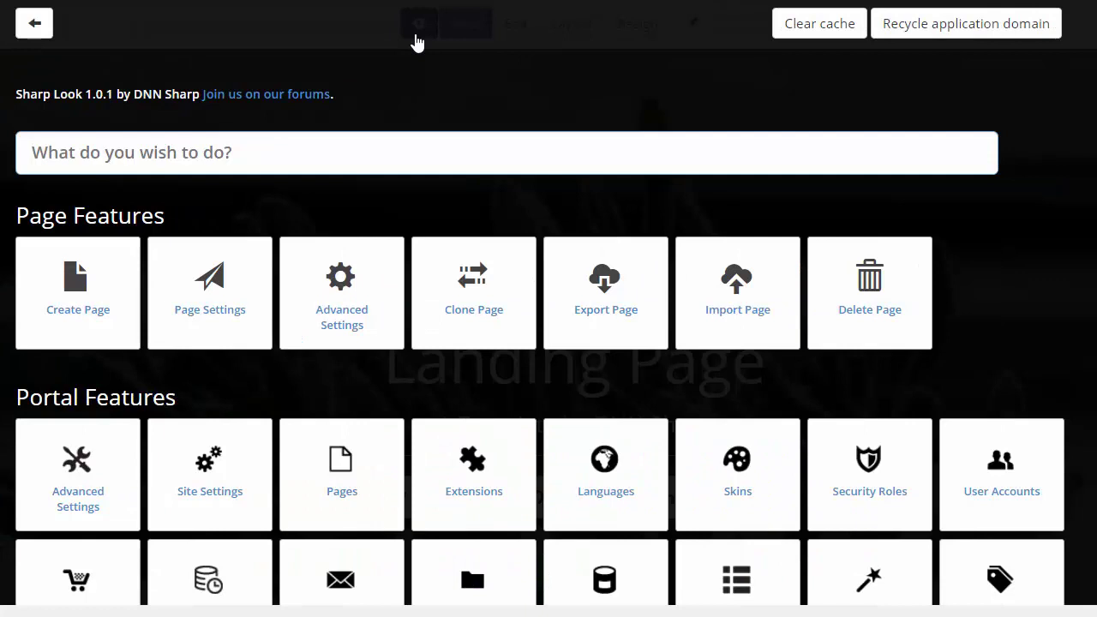
left_click(78, 283)
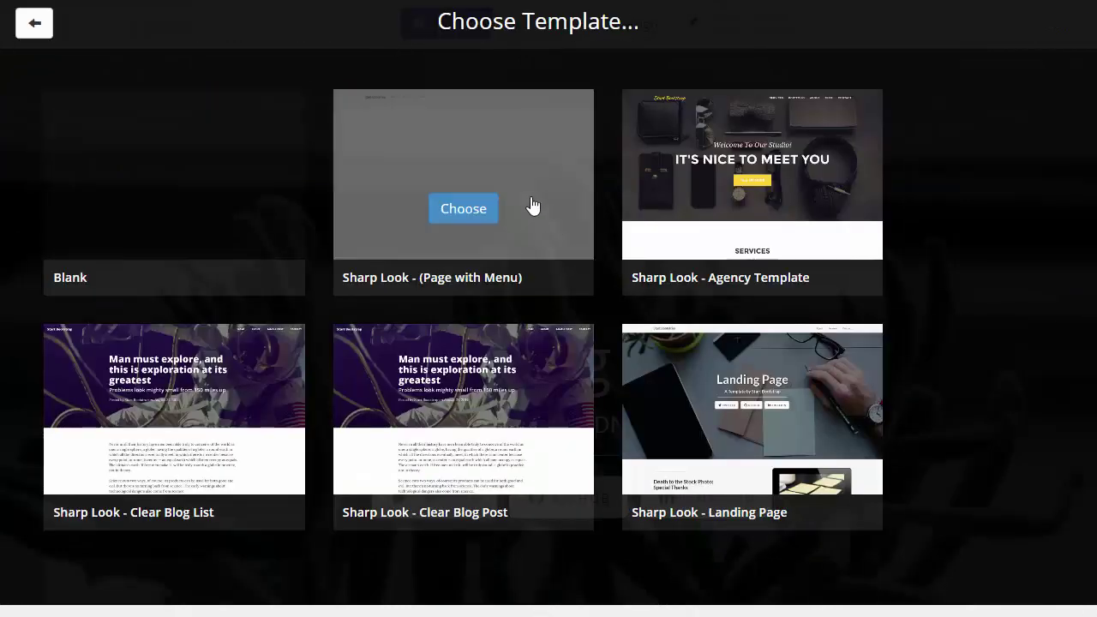
mouse_move(433, 201)
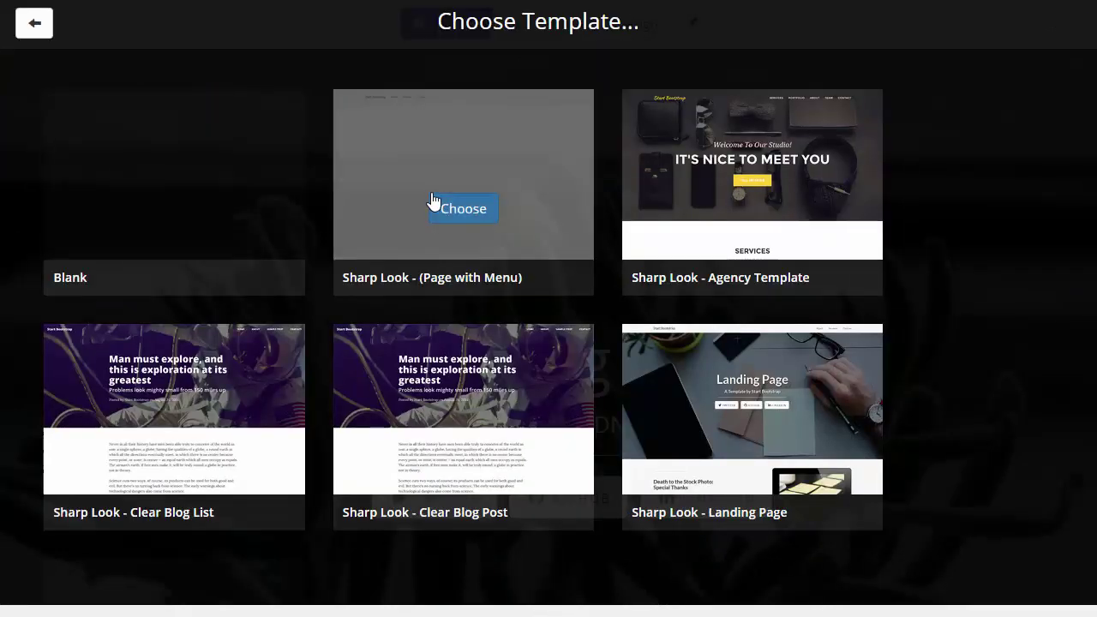
left_click(433, 202)
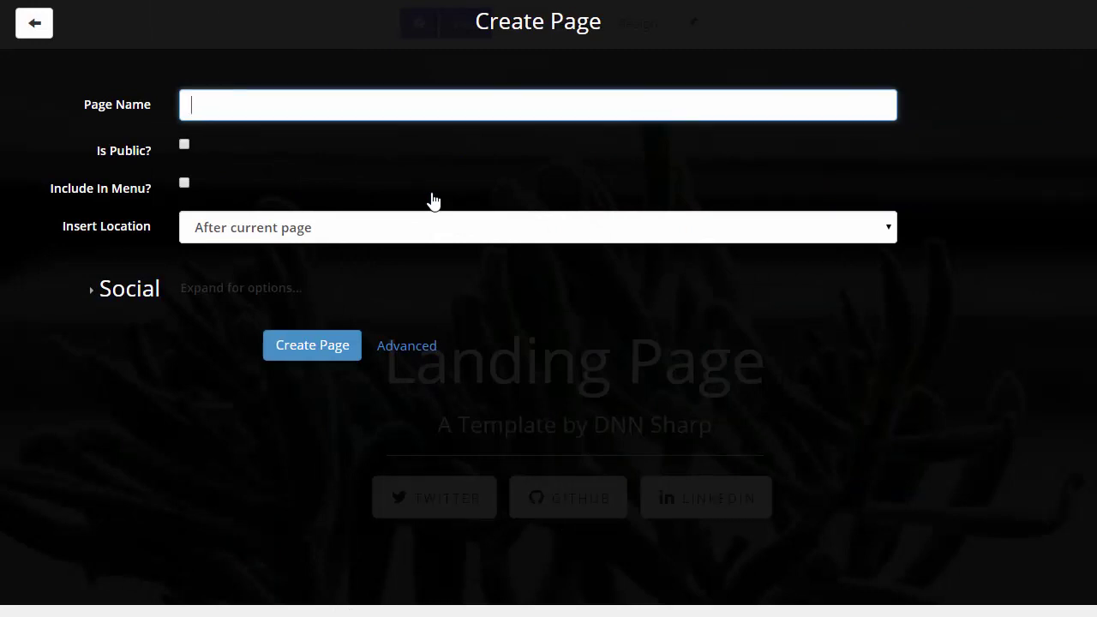
type("Podio Leads")
left_click(351, 346)
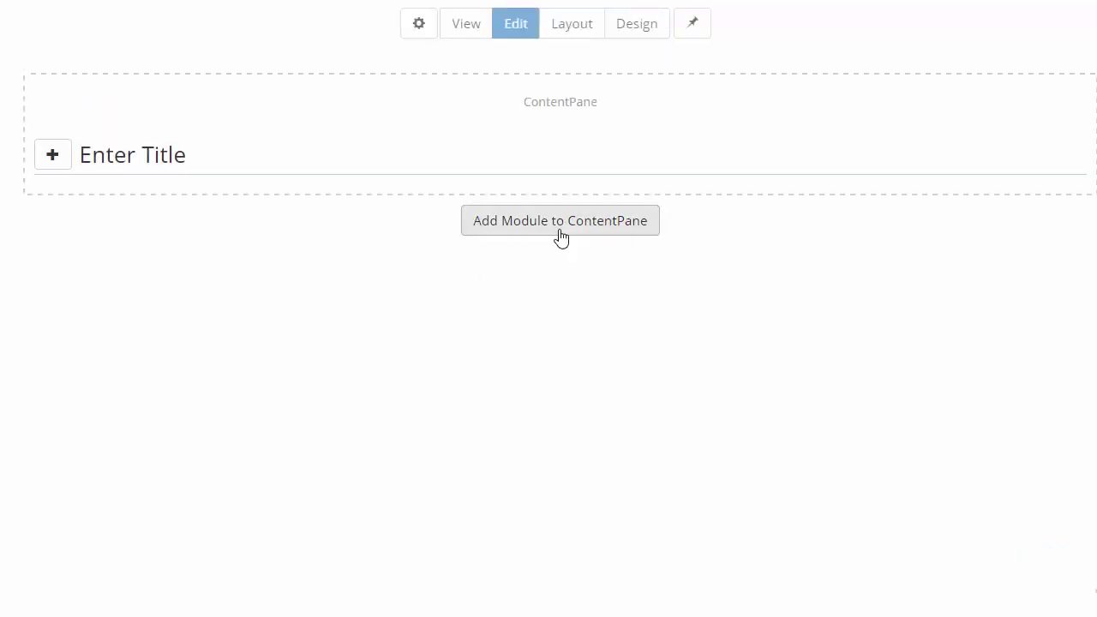
Add an avt.ActionForm module to the ContentPane and open its Manage Form starter templates
left_click(554, 234)
left_click(245, 181)
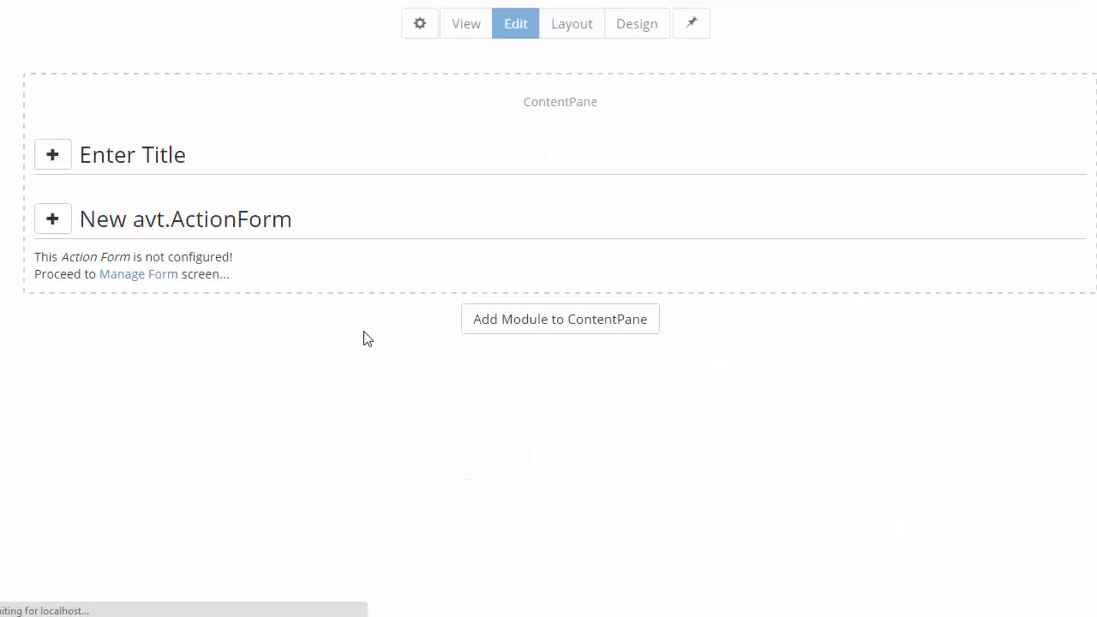
left_click(120, 280)
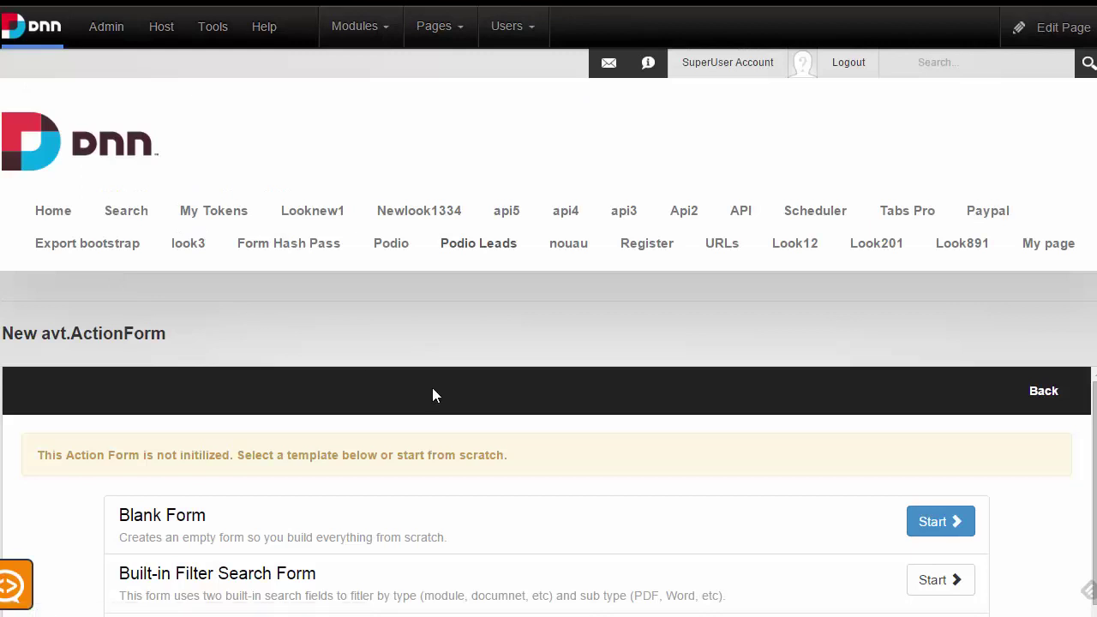
scroll(719, 331, "down", 2)
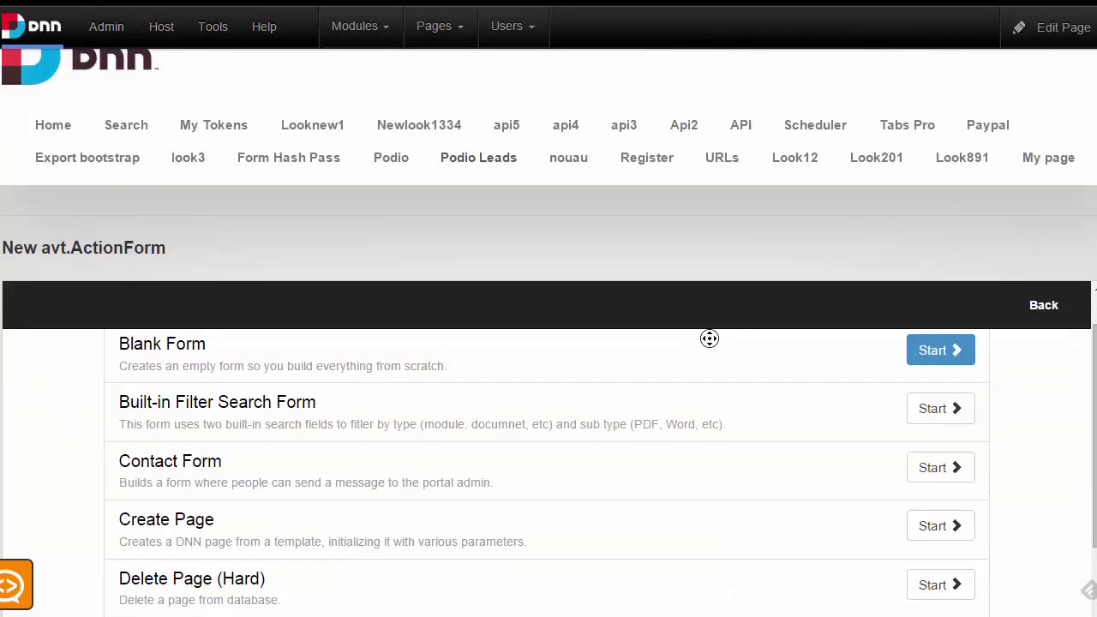
scroll(855, 335, "down", 2)
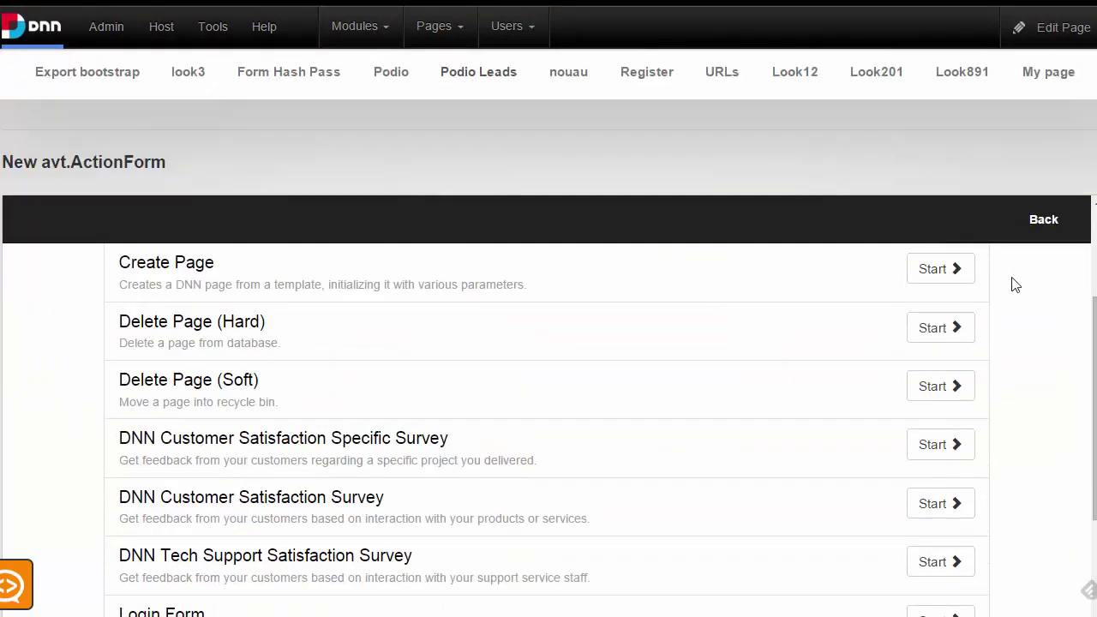
scroll(987, 320, "up", 2)
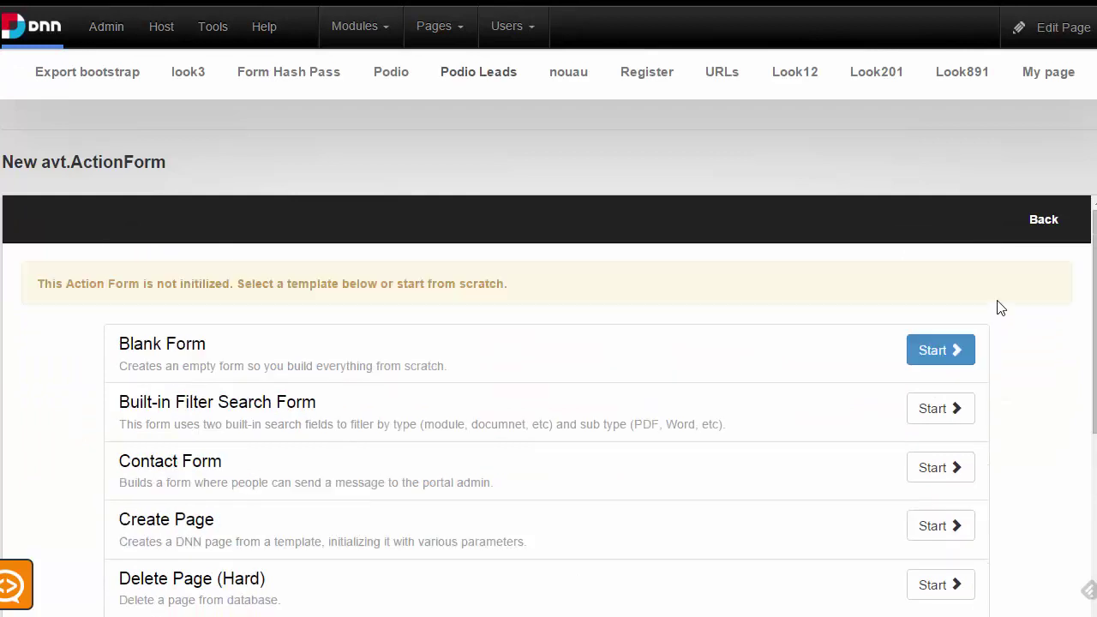
Start a Blank Form and add a Text Box field titled 'Name'
left_click(947, 343)
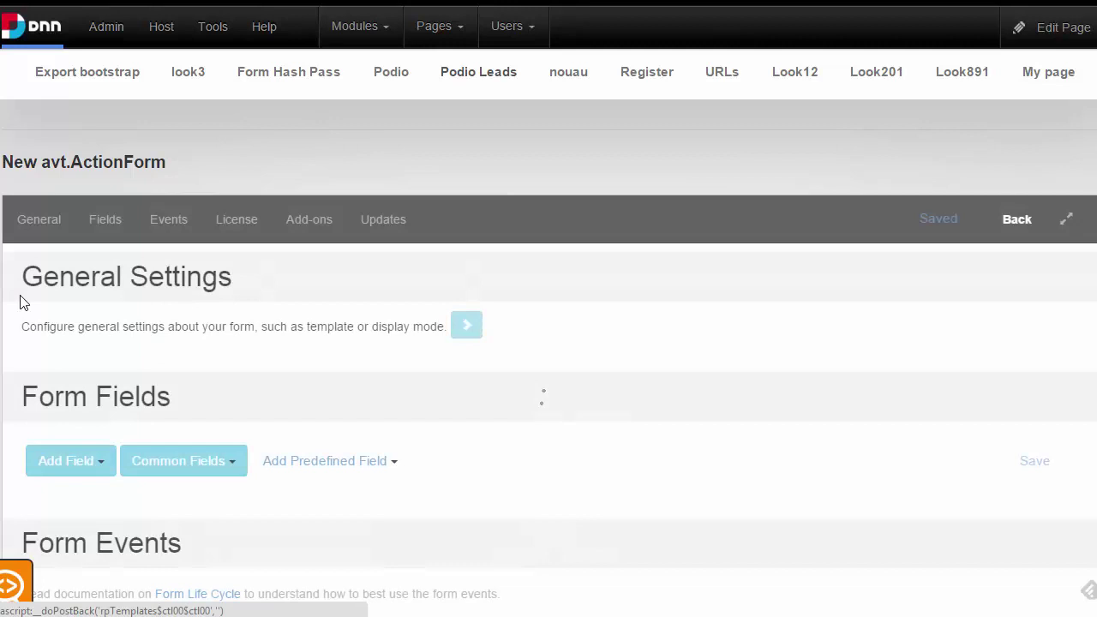
scroll(455, 417, "down", 2)
scroll(427, 417, "down", 2)
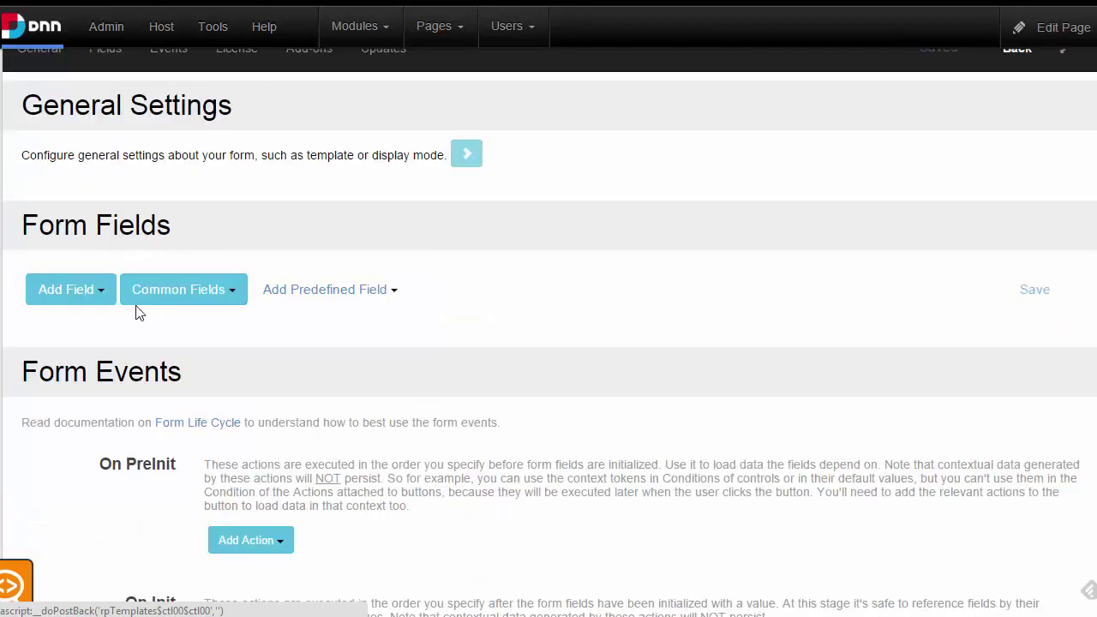
left_click(90, 291)
mouse_move(171, 567)
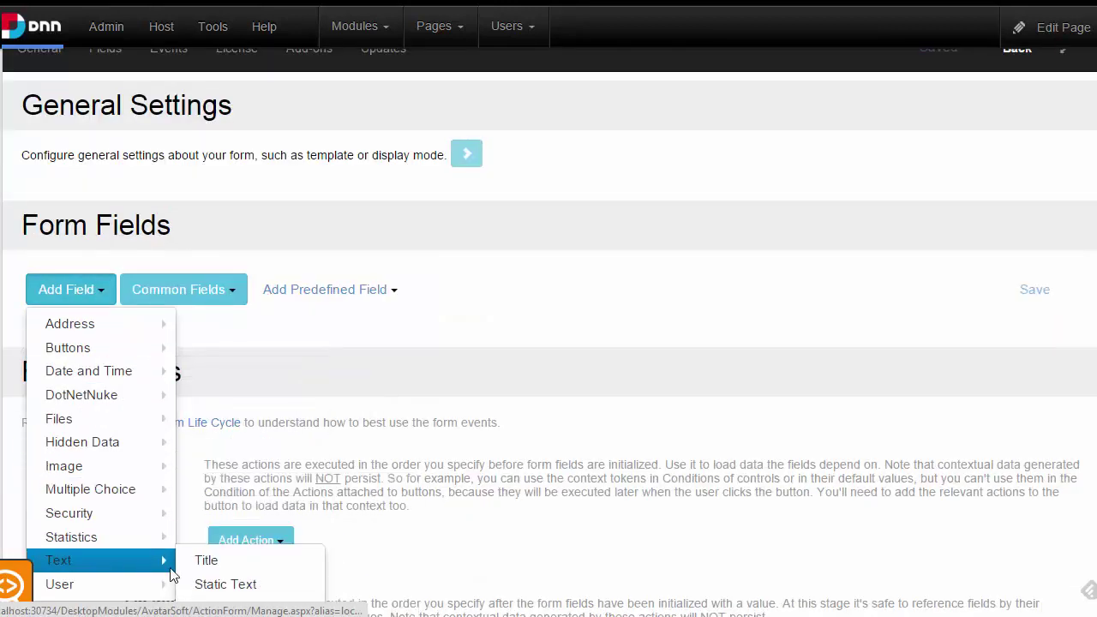
left_click(221, 607)
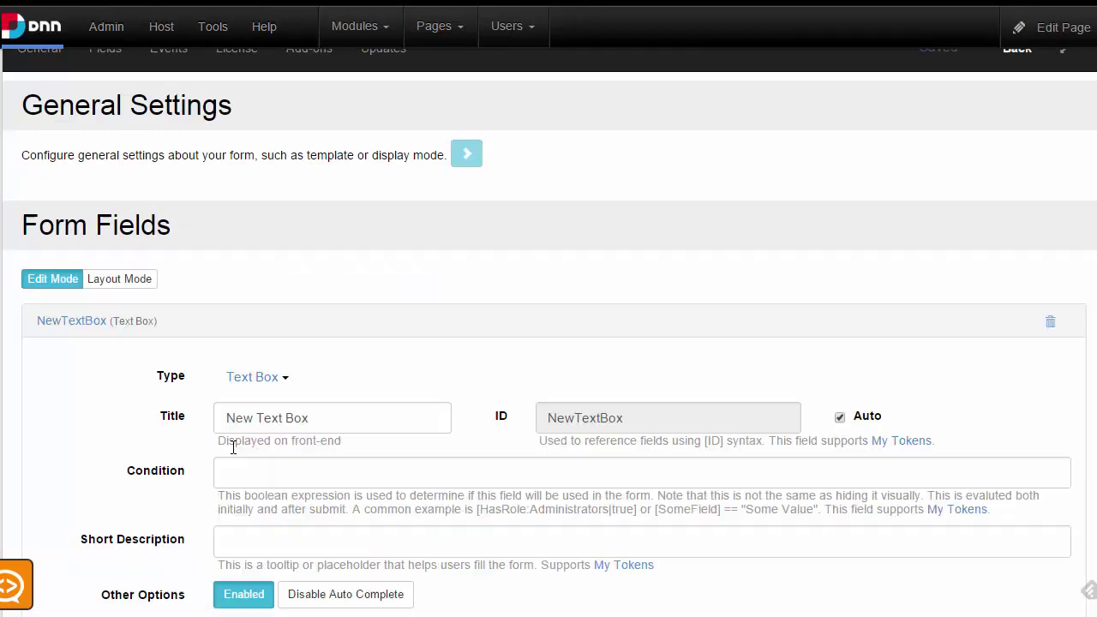
left_click_drag(416, 407, 77, 387)
type("Name")
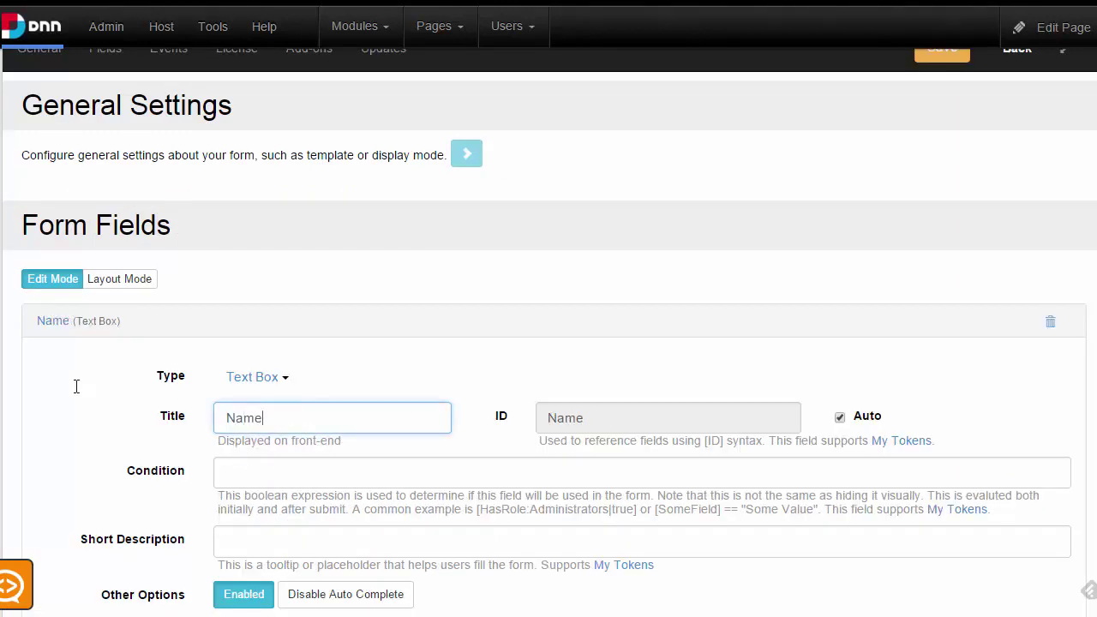
left_click(77, 331)
Add a second Text Box field titled 'Email'
left_click(180, 358)
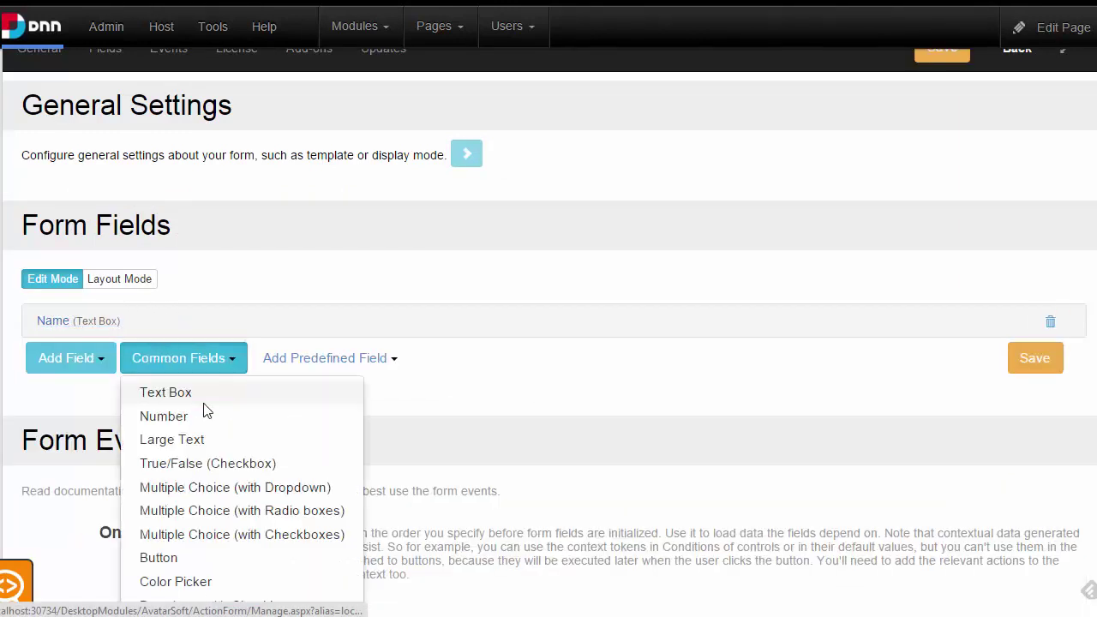
left_click(288, 489)
left_click_drag(337, 465, 34, 434)
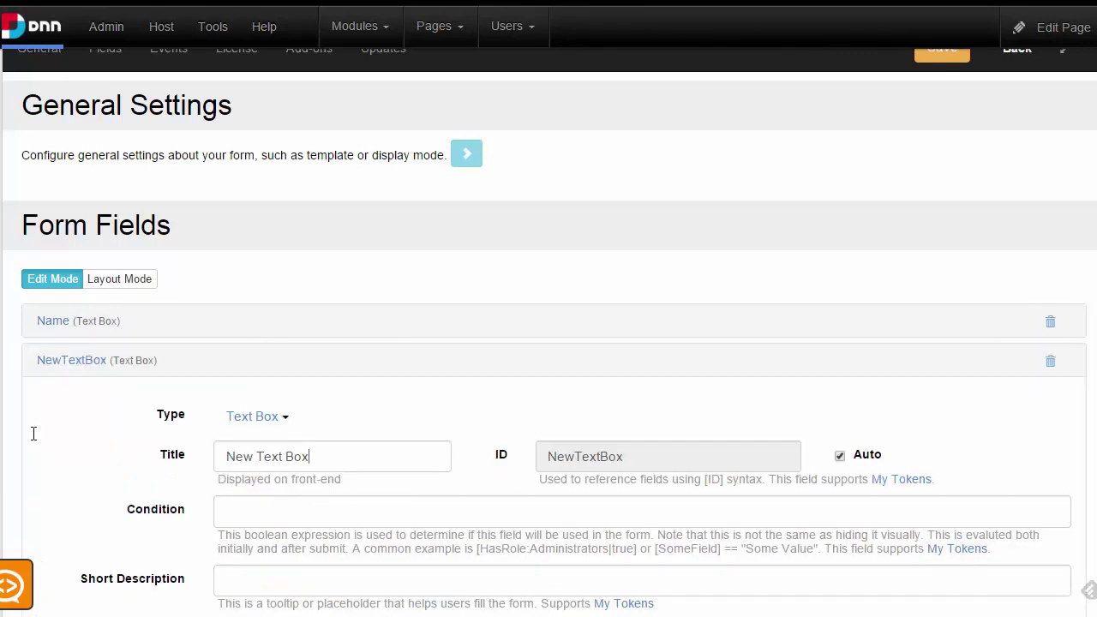
type("Email")
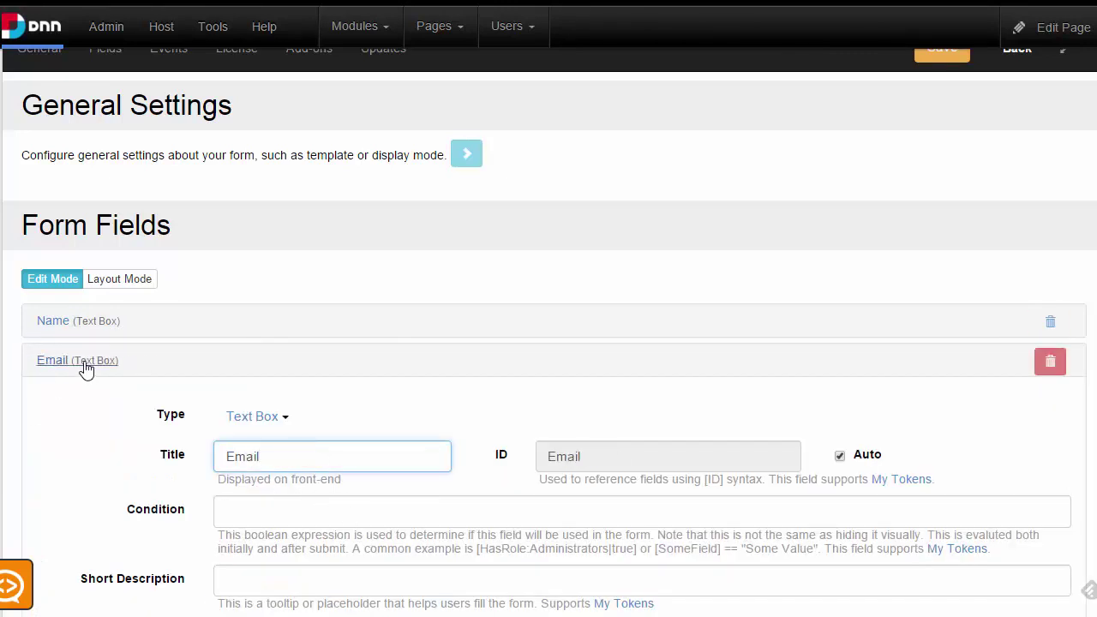
left_click(85, 367)
Add a Multiple Choice dropdown field titled 'How did you hear about us?'
left_click(178, 399)
scroll(233, 487, "down", 1)
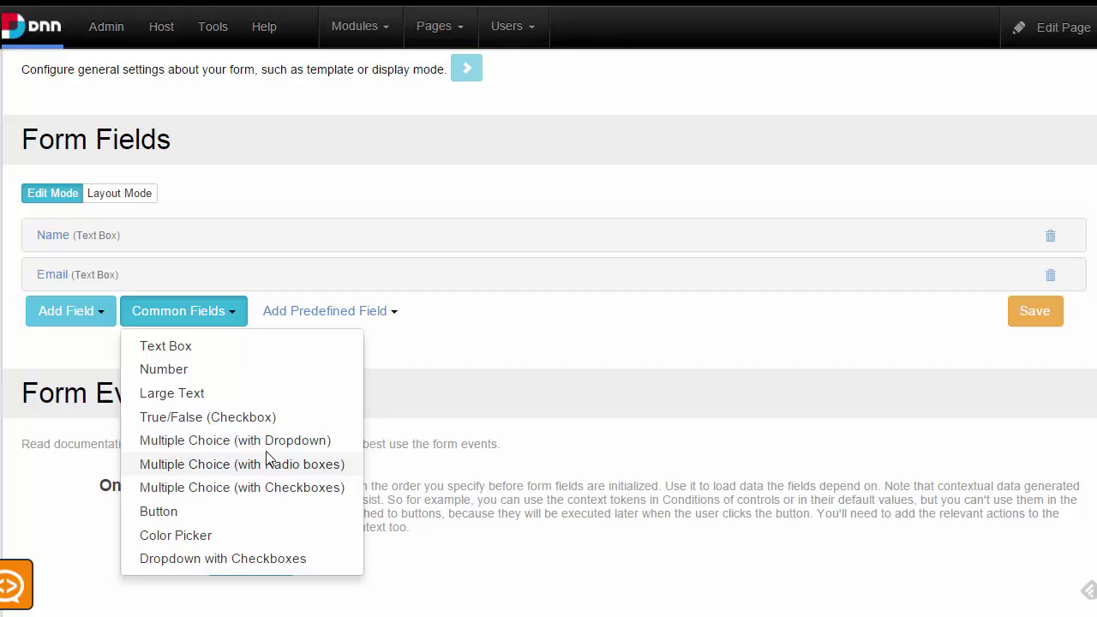
left_click(267, 442)
scroll(350, 422, "down", 2)
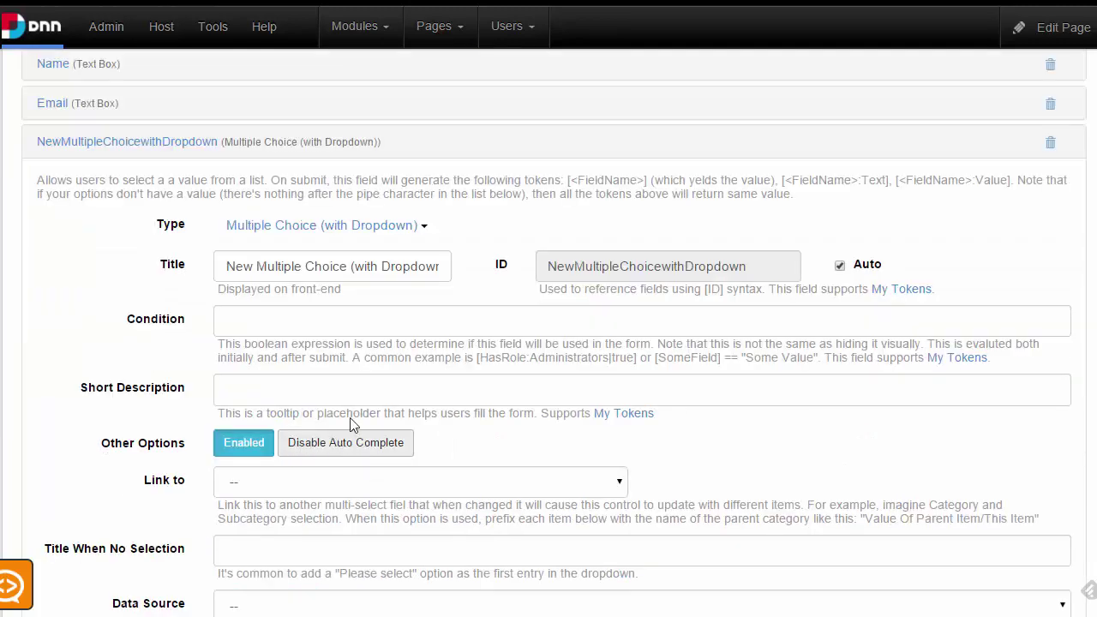
left_click(394, 270)
key("ctrl+a")
type("HOw")
key("BackSpace")
key("BackSpace")
key("BackSpace")
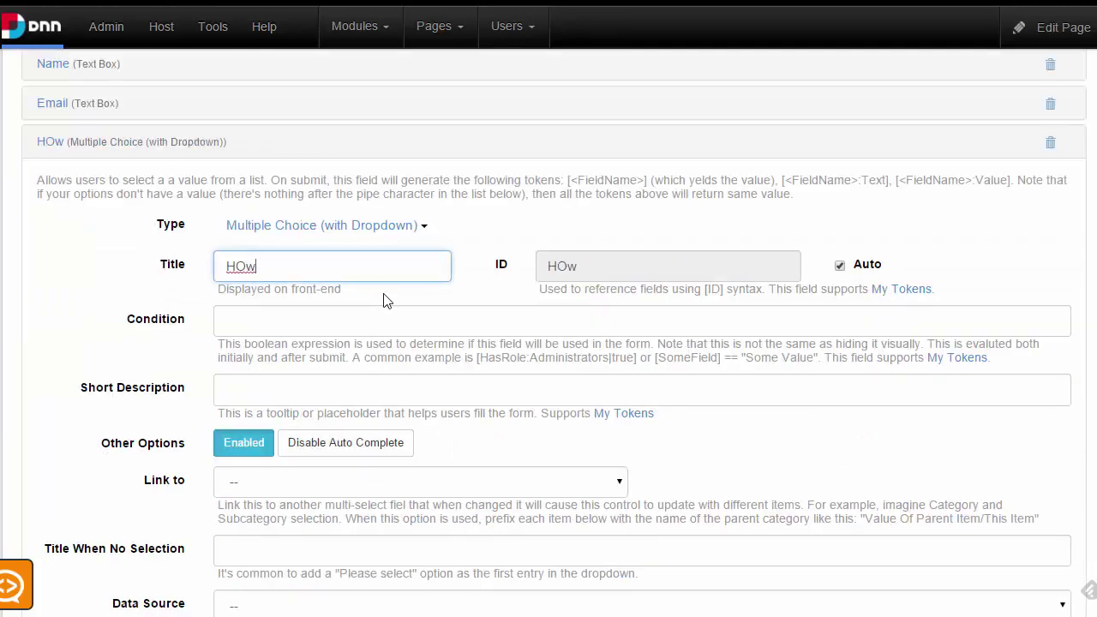
type("ow ")
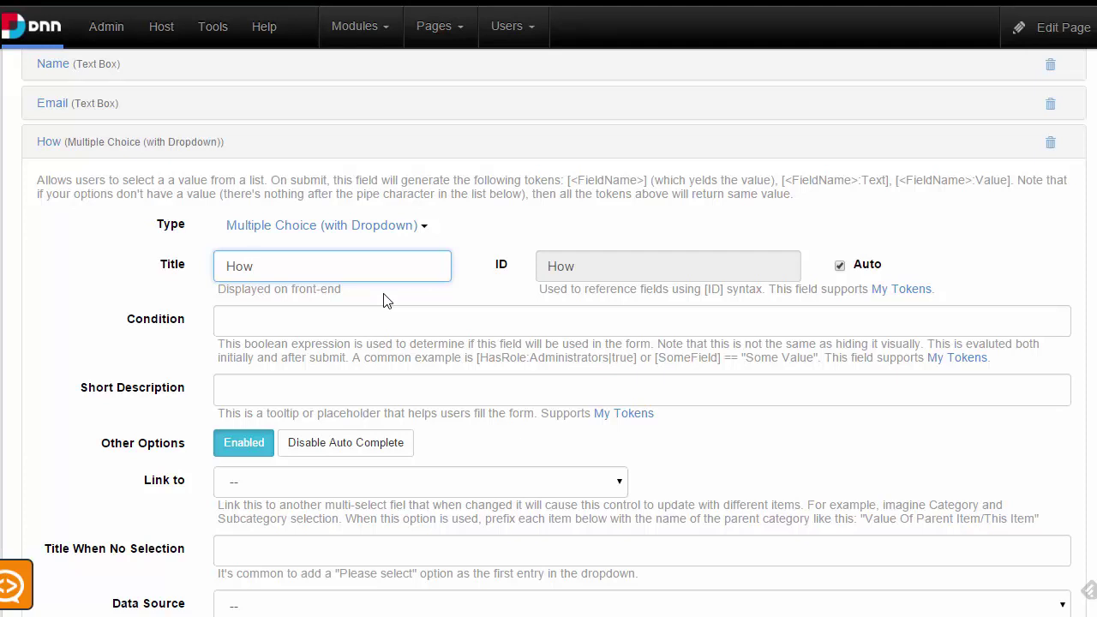
type("did you hear Bo")
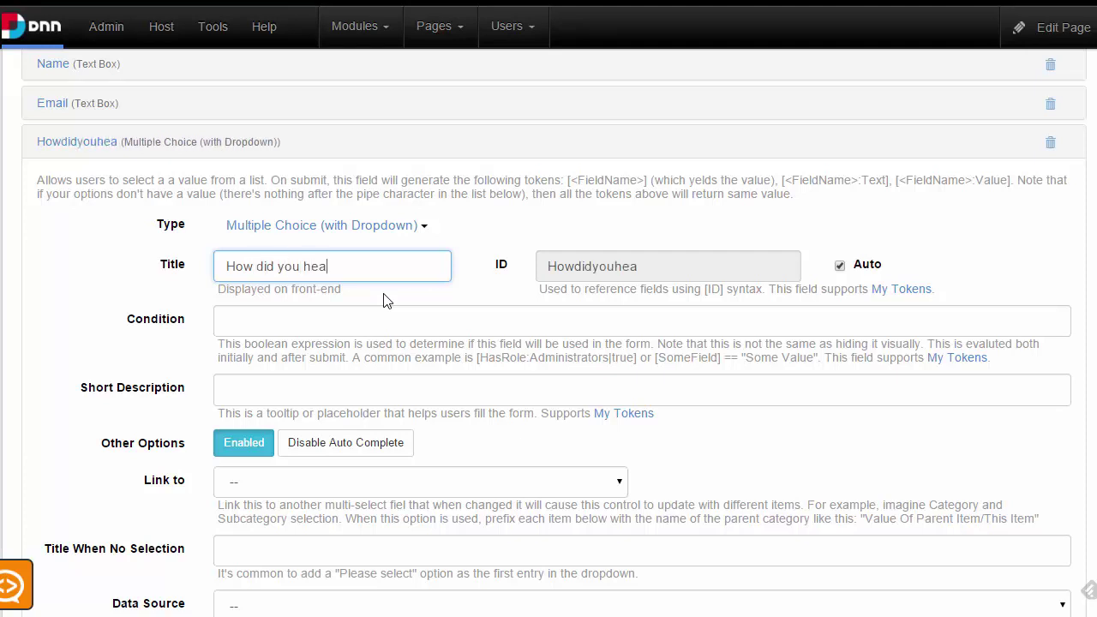
key("BackSpace")
key("BackSpace")
key("BackSpace")
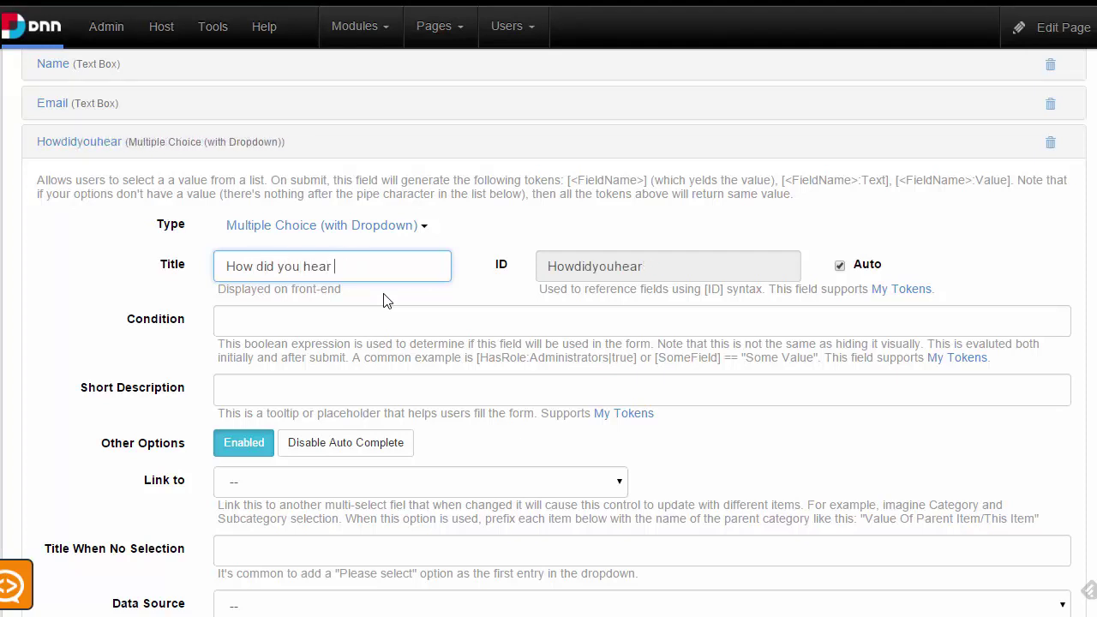
type("about us?")
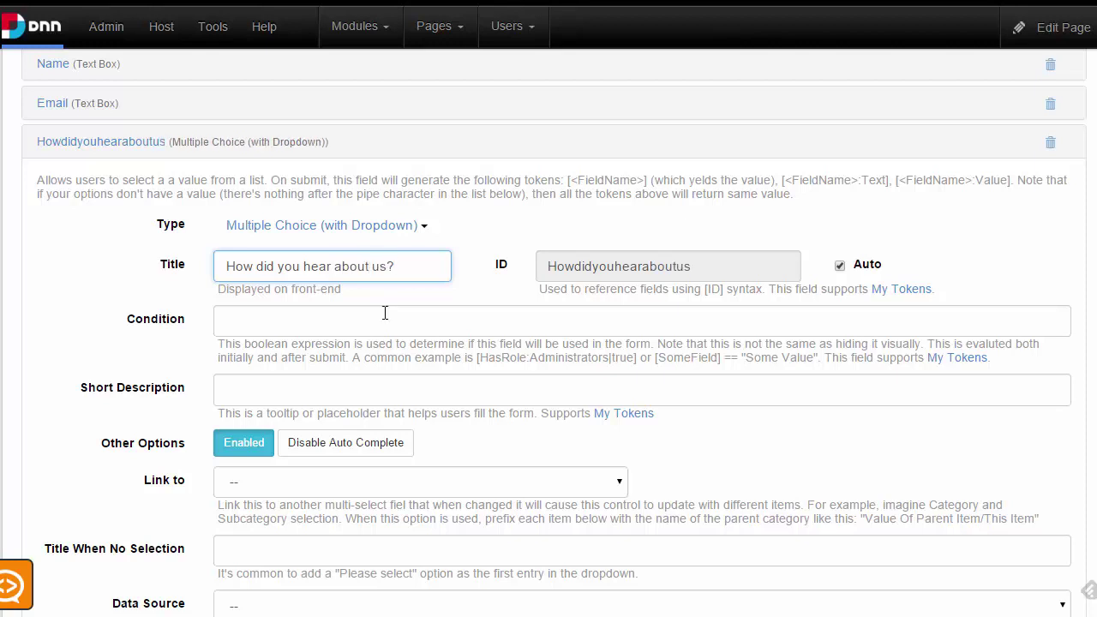
scroll(385, 313, "down", 4)
Enter the dropdown's options Google, Ads and Friend
left_click(361, 428)
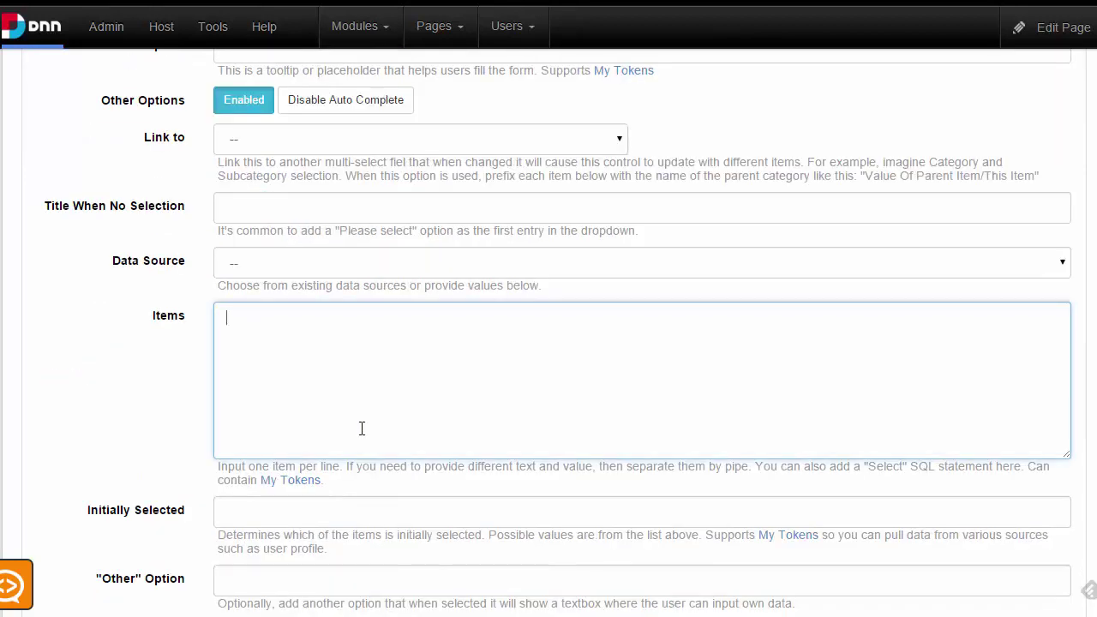
type("Google")
key("Return")
type("Ads ")
type("Friend")
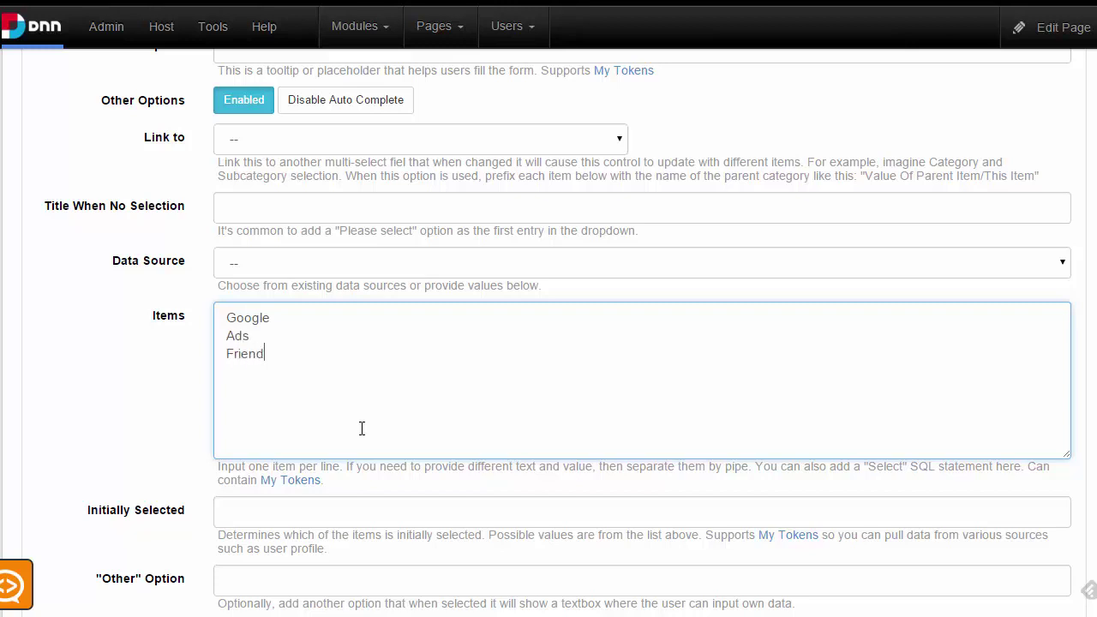
scroll(312, 172, "up", 4)
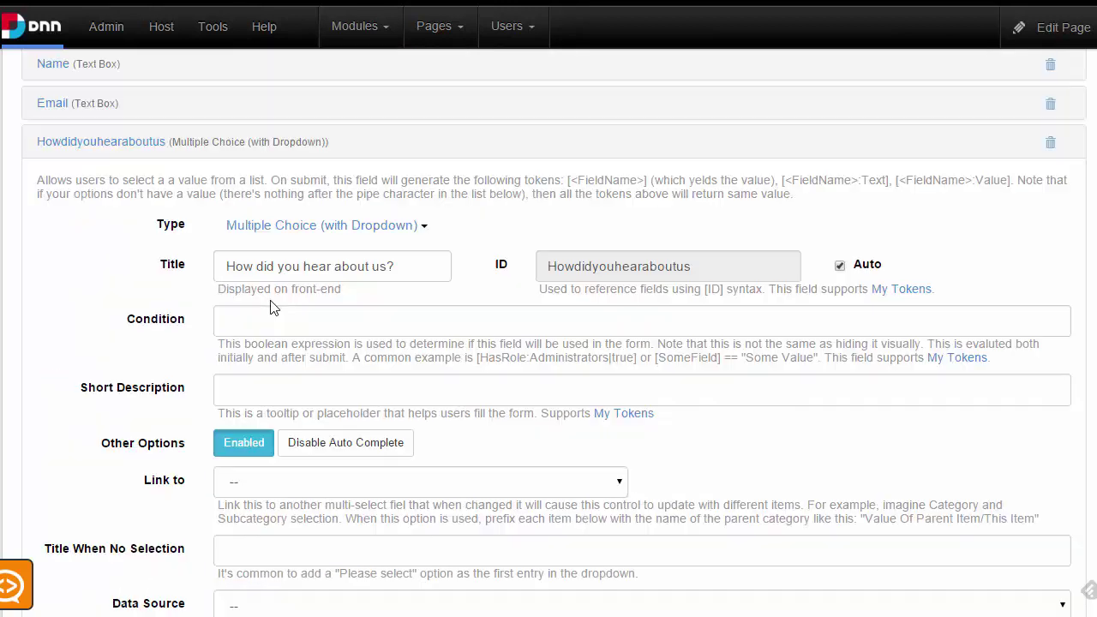
Add a Submit button field to the form
left_click(156, 148)
left_click(177, 190)
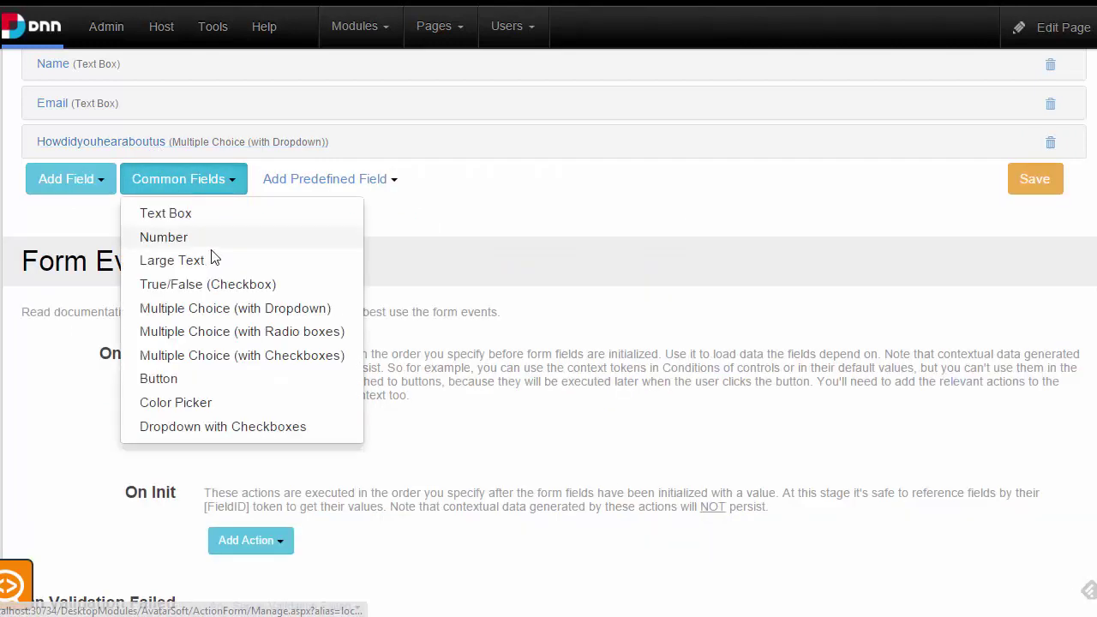
left_click(208, 377)
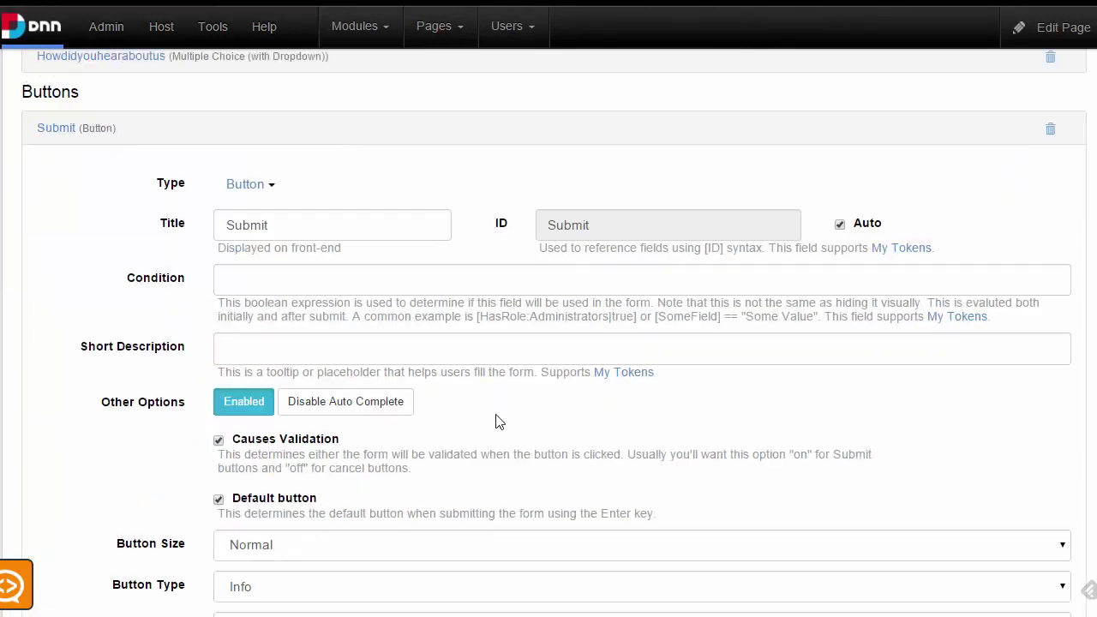
Show the Podio actions under Add Action in the button's On Click Handler
scroll(497, 422, "down", 3)
scroll(282, 301, "down", 2)
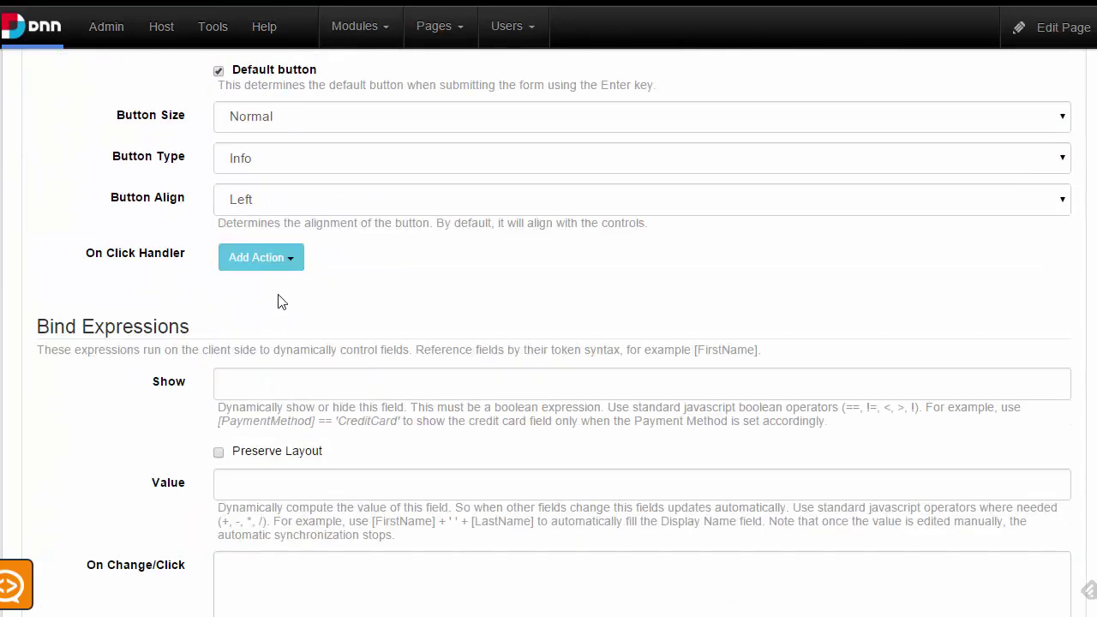
left_click(285, 269)
scroll(377, 373, "down", 1)
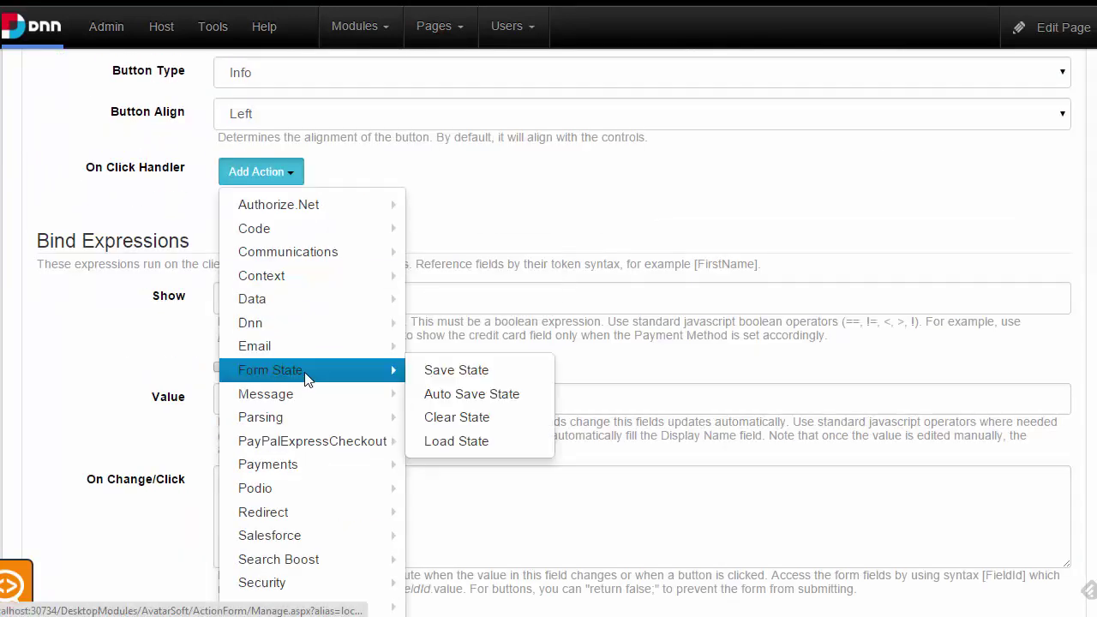
mouse_move(334, 417)
scroll(317, 403, "down", 1)
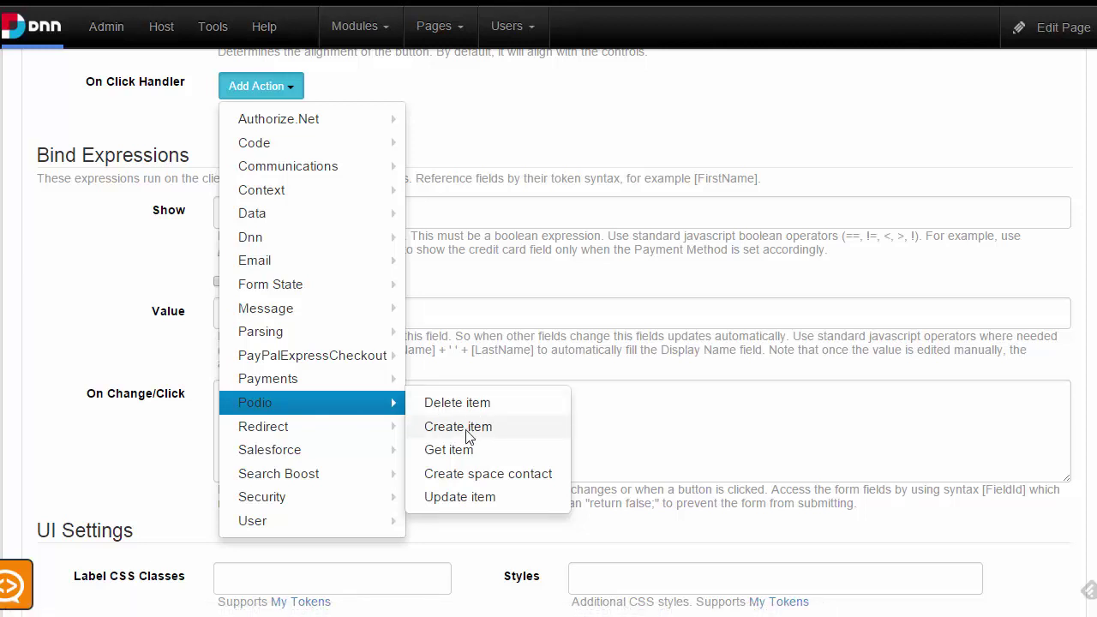
Attach a Podio Create item action to the button's click handler and focus its AppId field
left_click(523, 433)
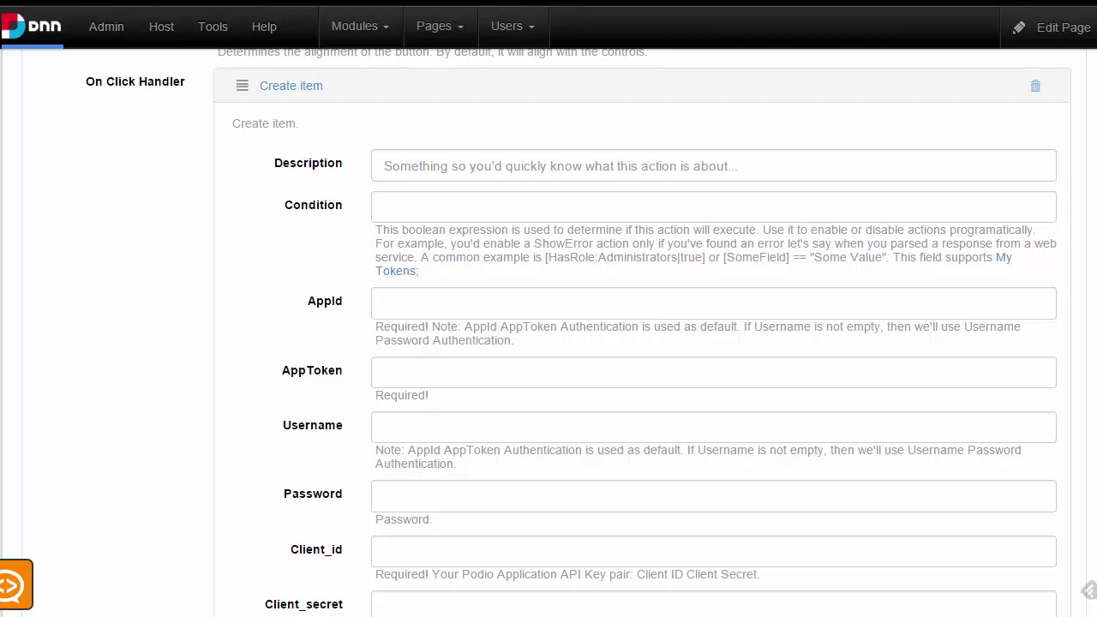
left_click(412, 306)
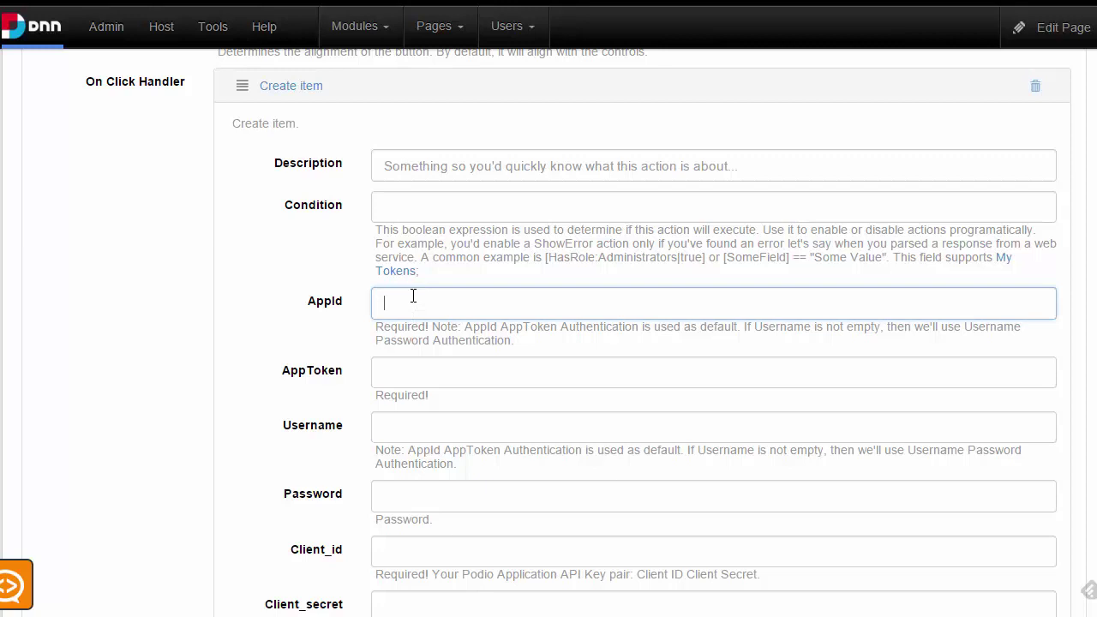
left_click(336, 377)
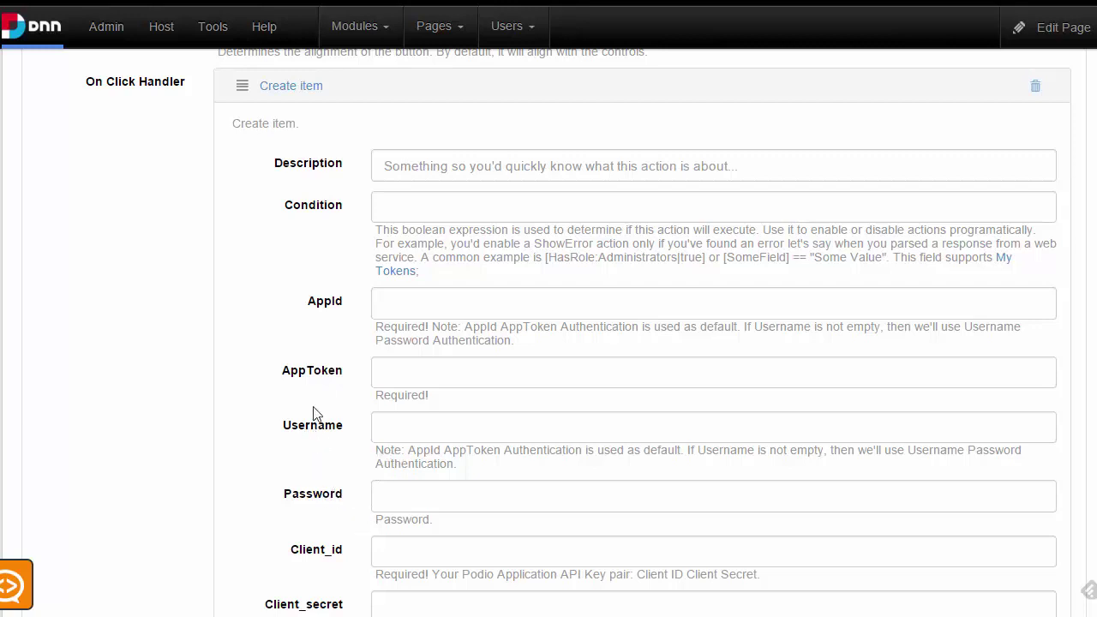
left_click(421, 310)
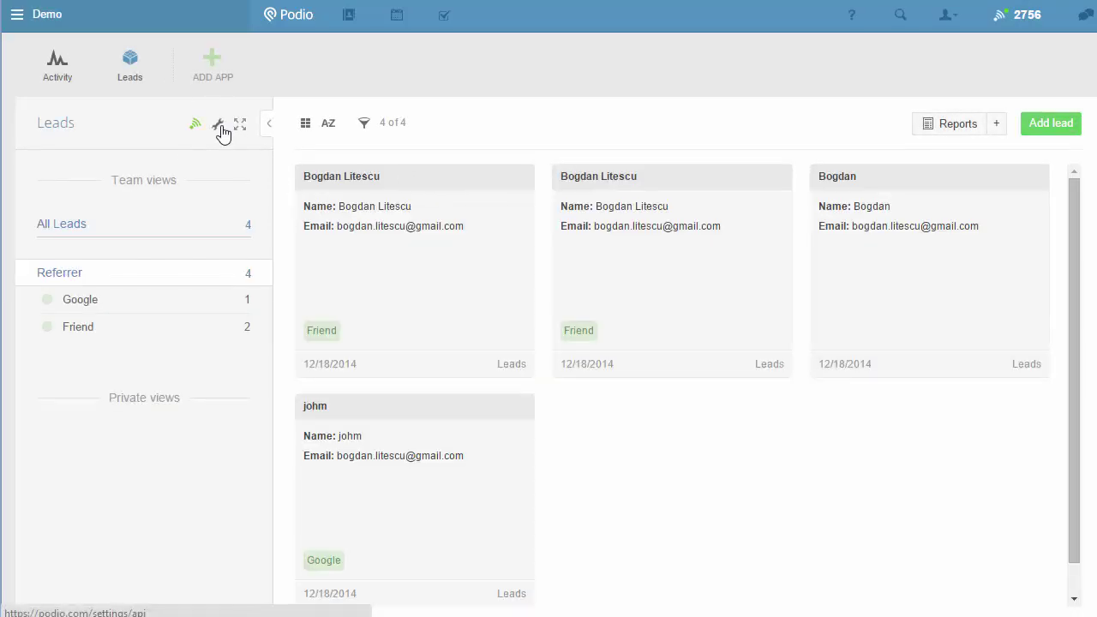
Open the Podio Leads app's template options to review its Name, Email and Referrer fields
left_click(220, 129)
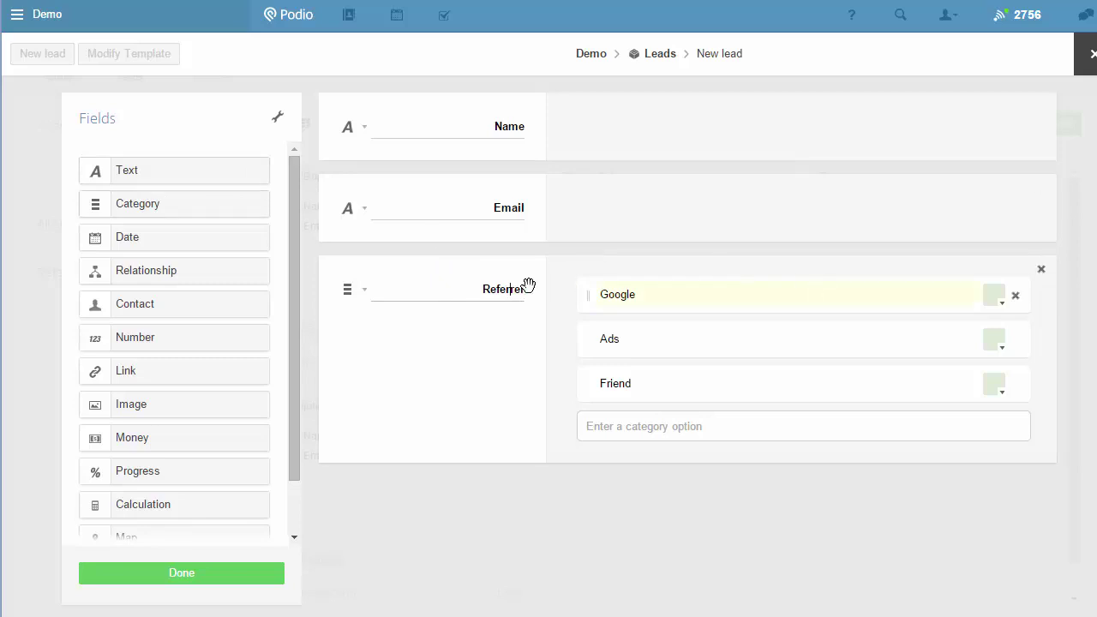
left_click(277, 119)
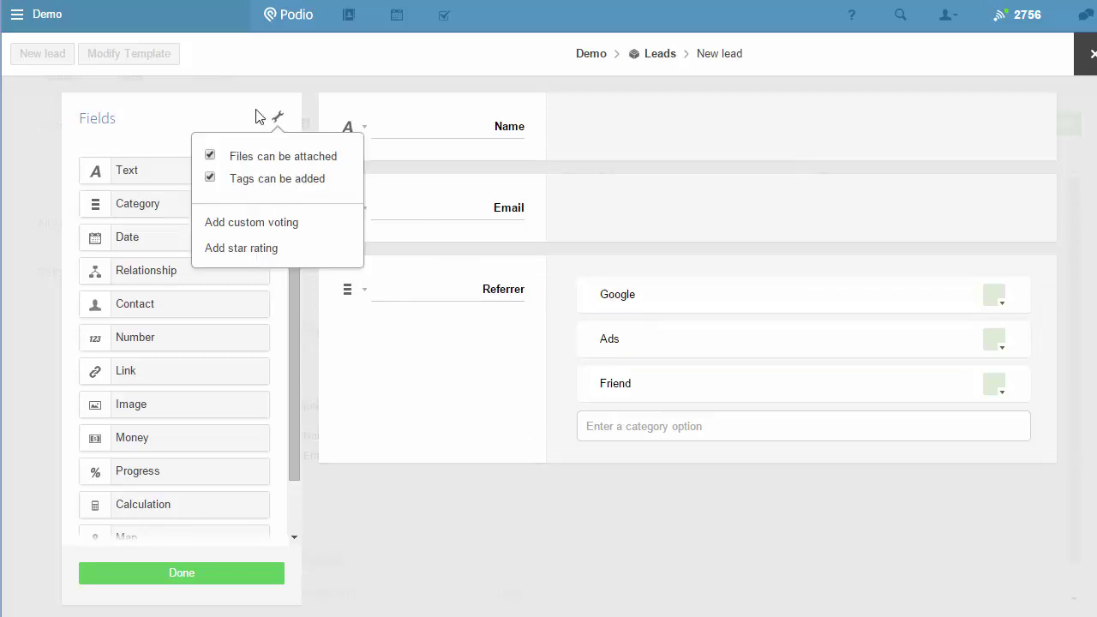
left_click(592, 79)
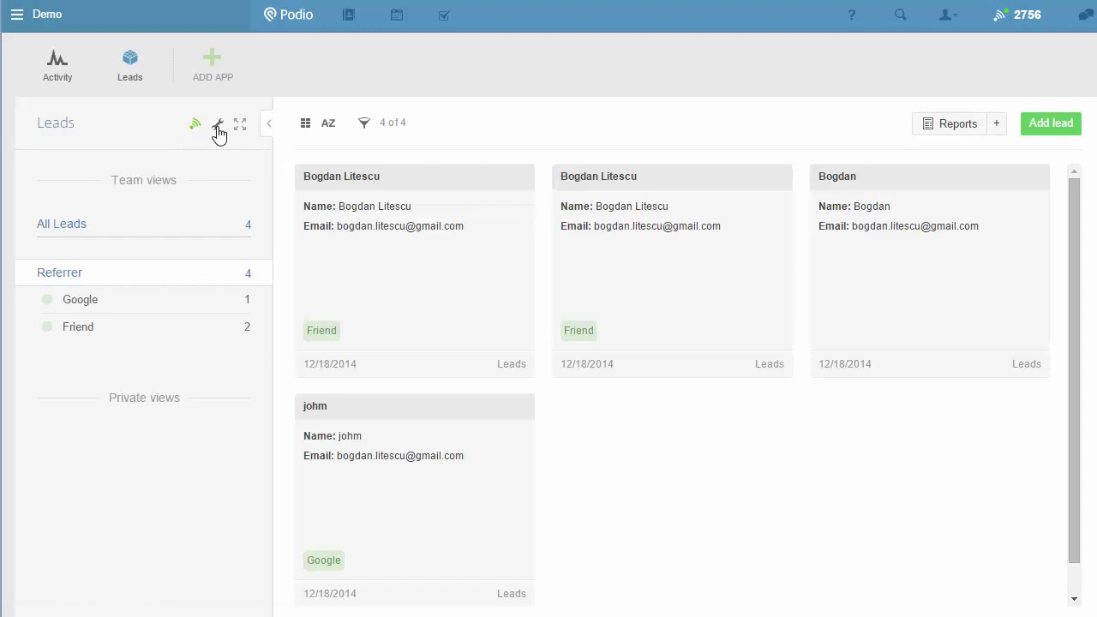
Open the Leads app's Advanced > Developer details and select App ID 10497492
left_click(219, 128)
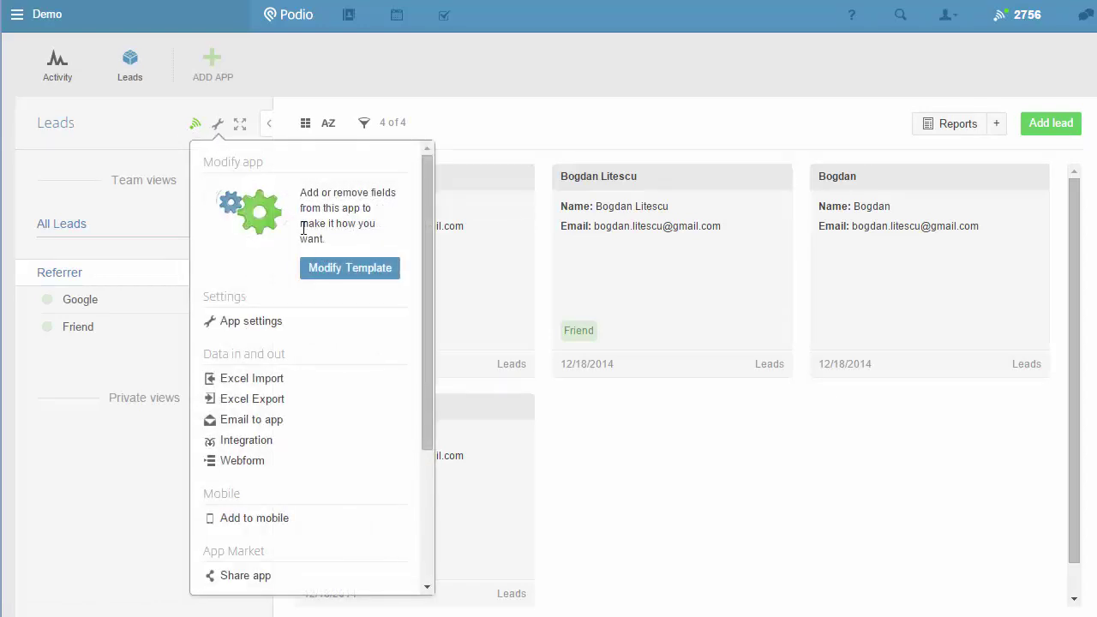
scroll(258, 318, "down", 3)
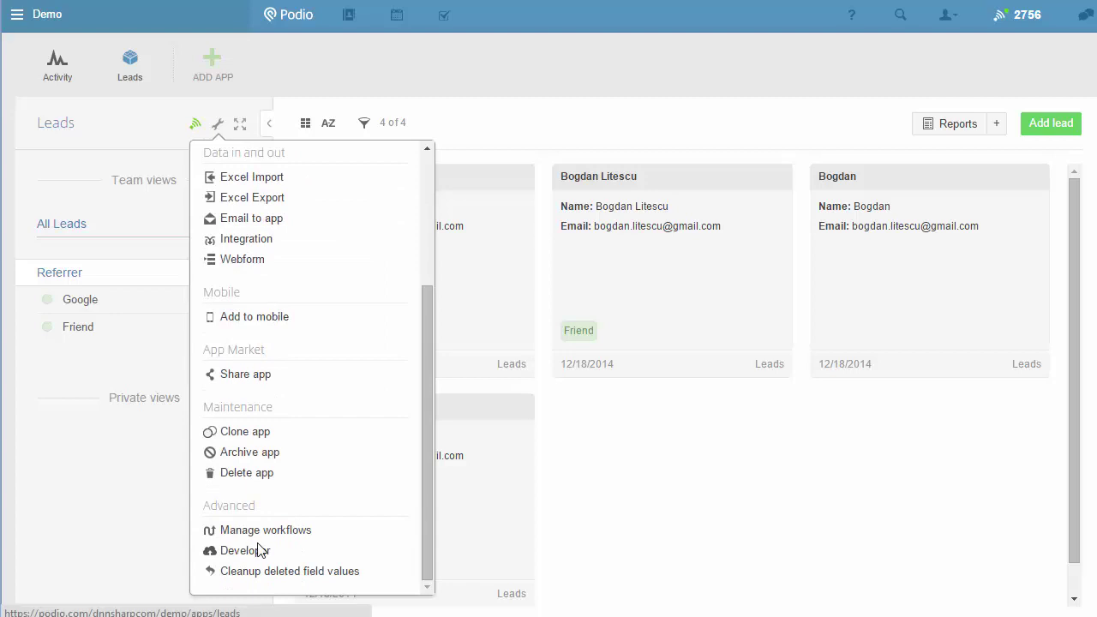
left_click(260, 551)
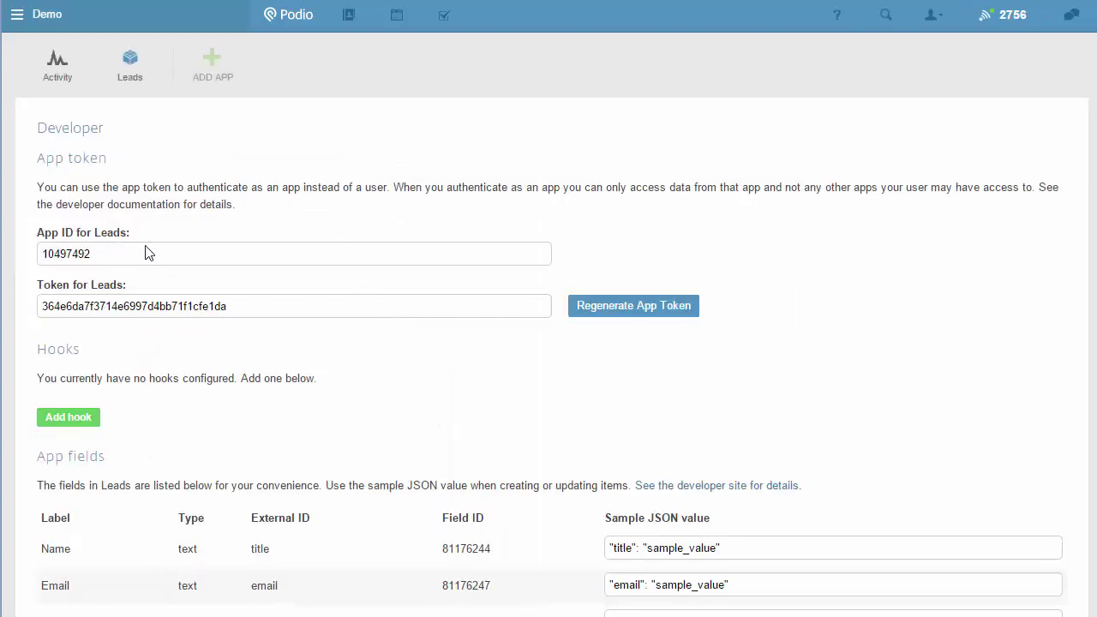
left_click_drag(146, 249, 34, 250)
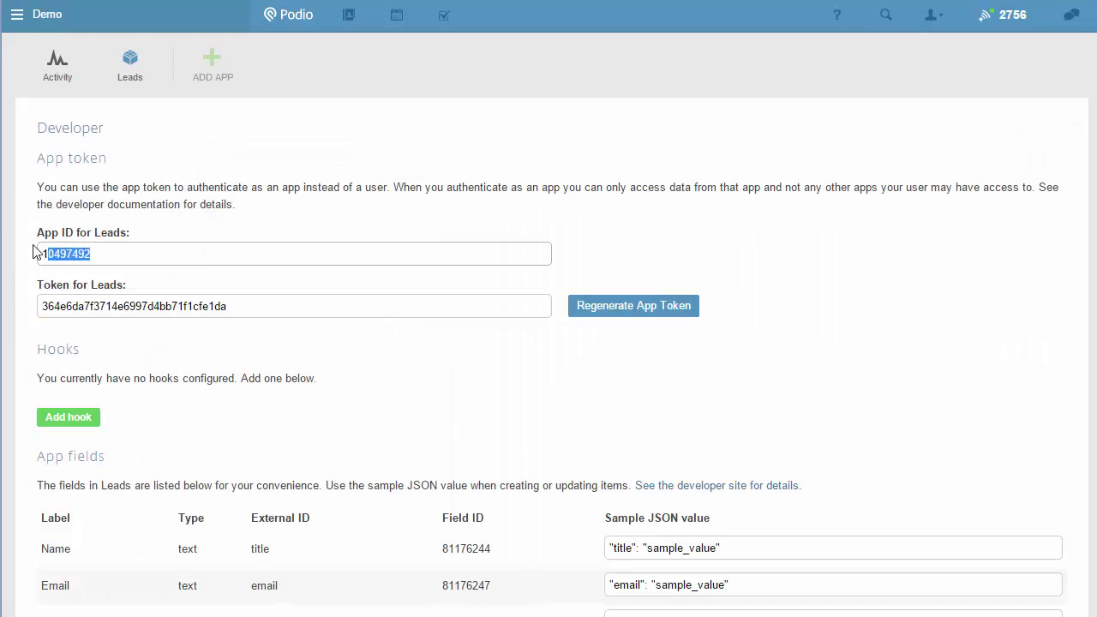
double_click(86, 257)
key("ctrl+c")
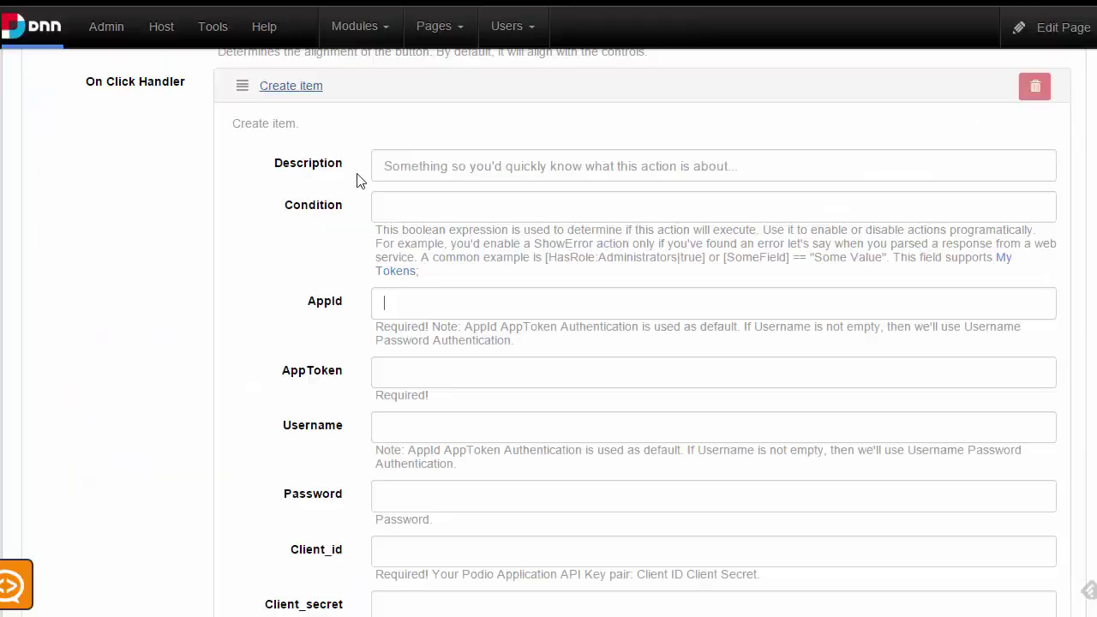
Paste App ID 10497492 into AppId and the Leads app token into AppToken
left_click(443, 309)
key("ctrl+v")
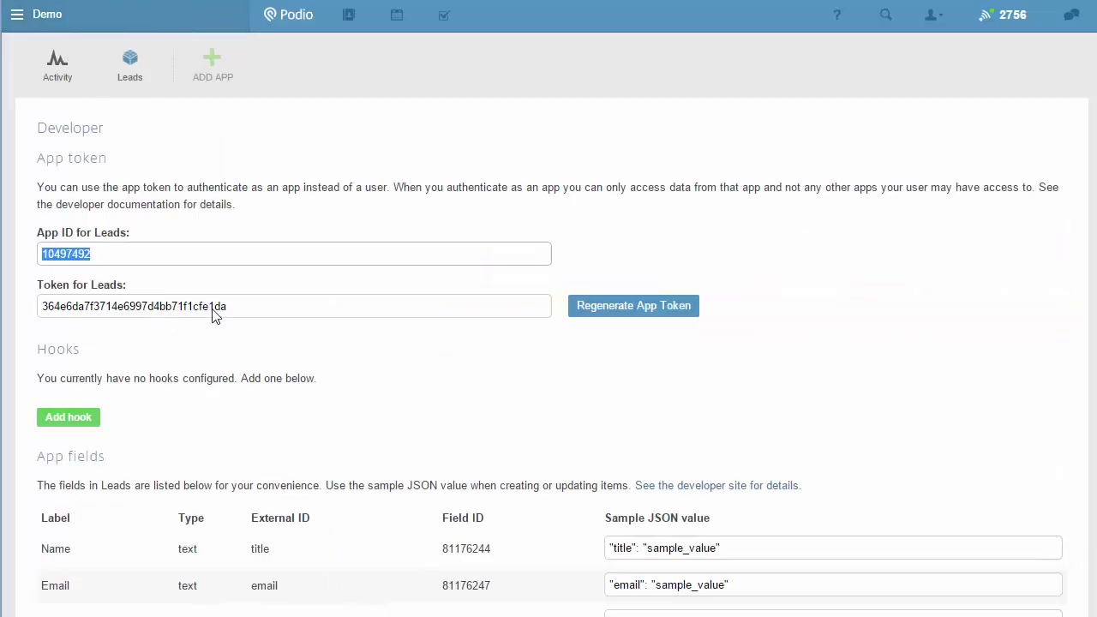
double_click(214, 307)
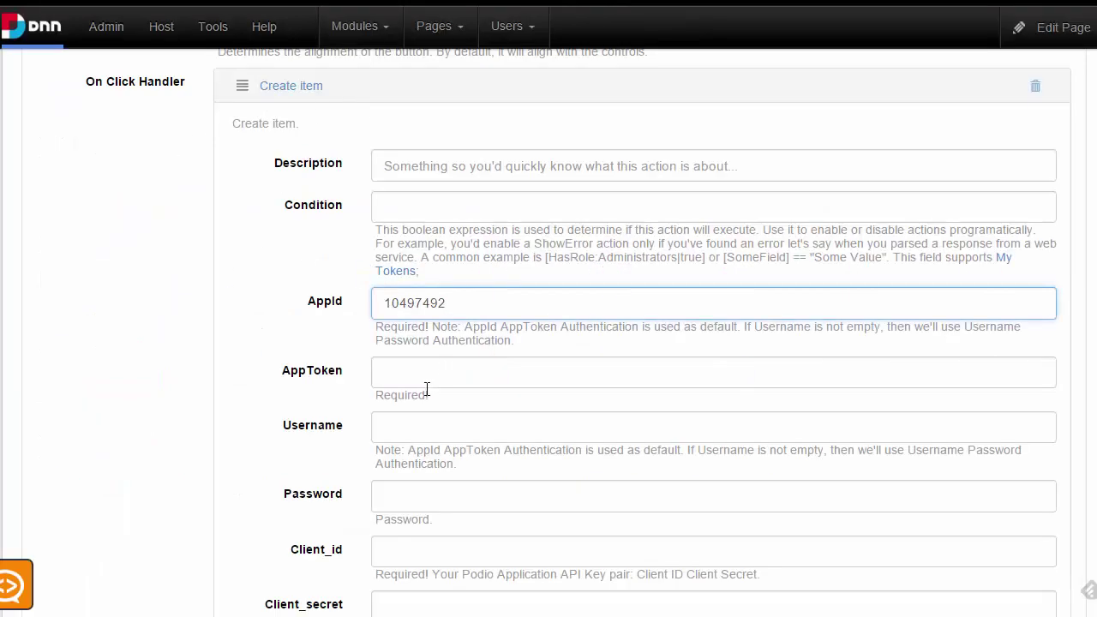
key("ctrl+v")
scroll(468, 436, "down", 2)
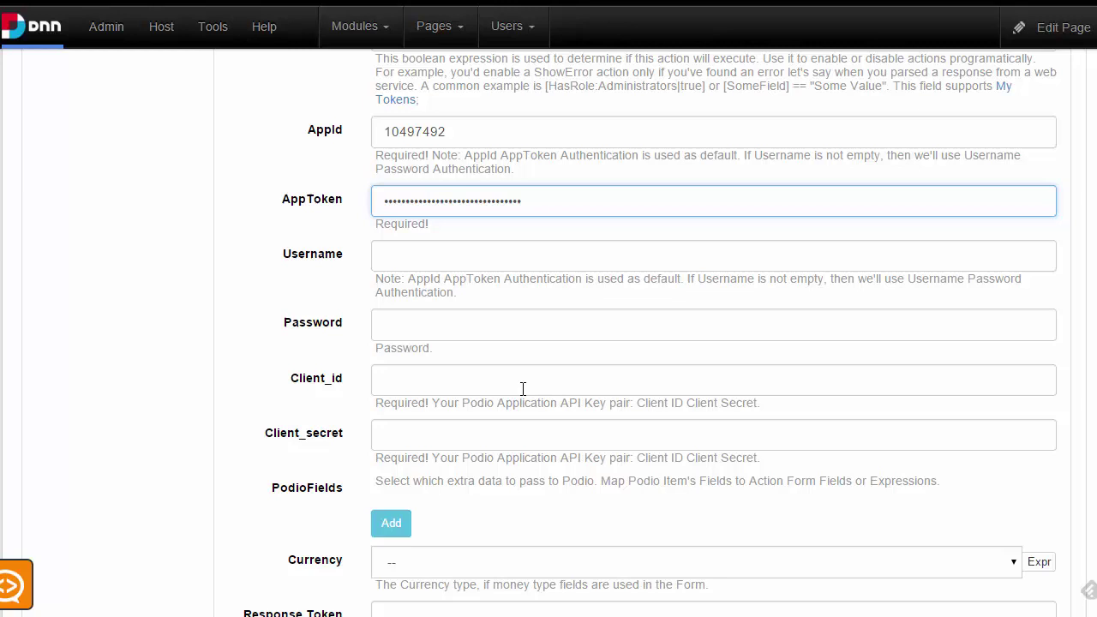
left_click(527, 384)
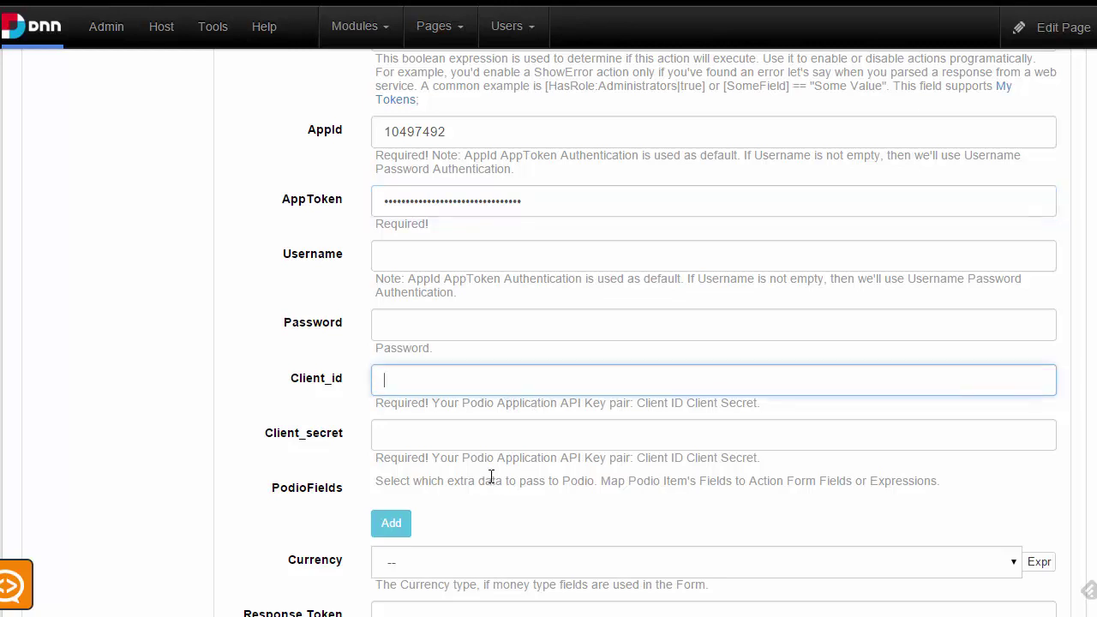
key("alt+Tab")
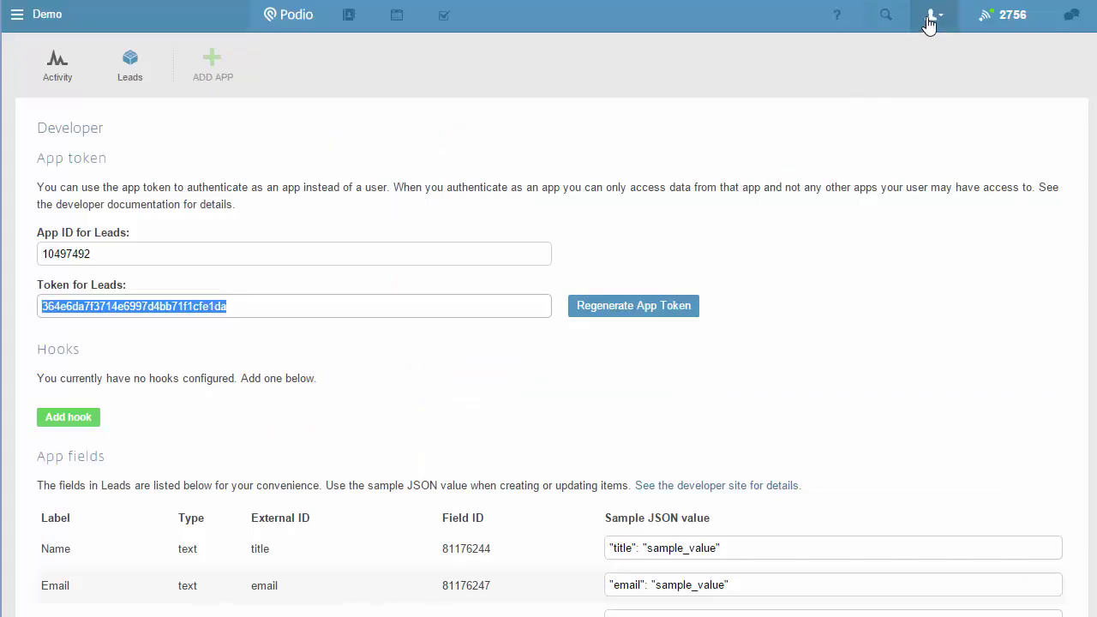
Copy the Leads Client ID from Podio's Account Settings API keys page
left_click(930, 17)
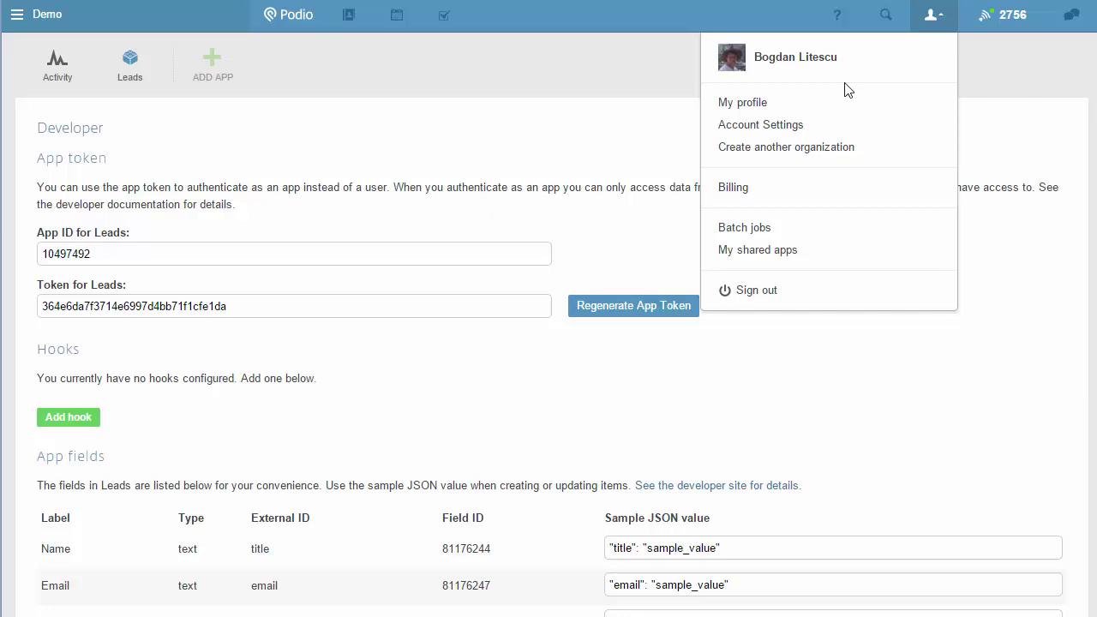
left_click(759, 130)
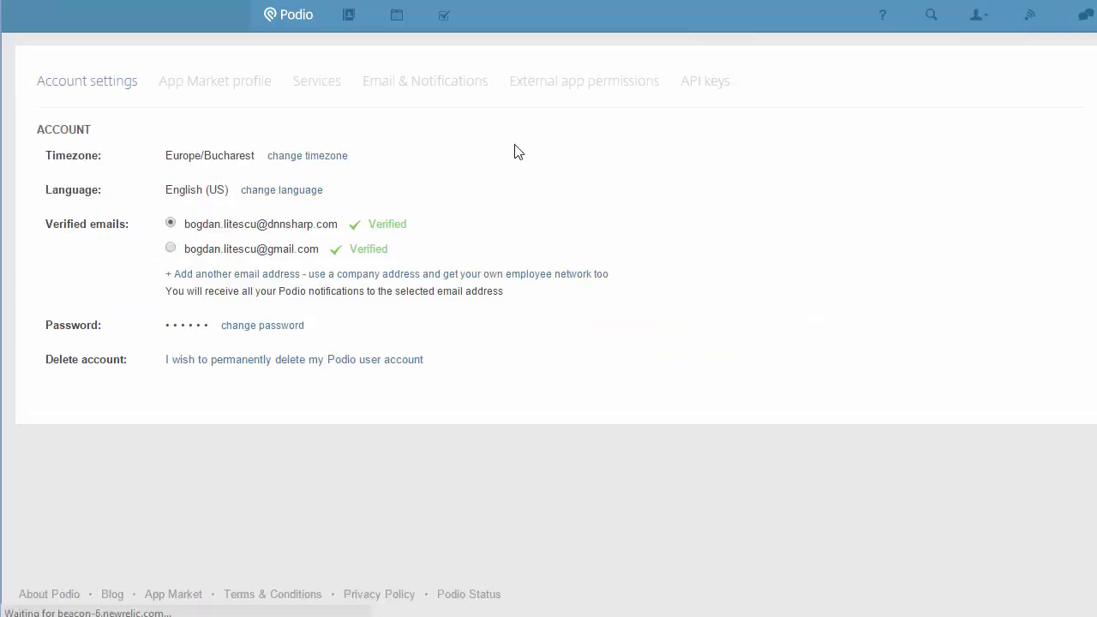
left_click(728, 87)
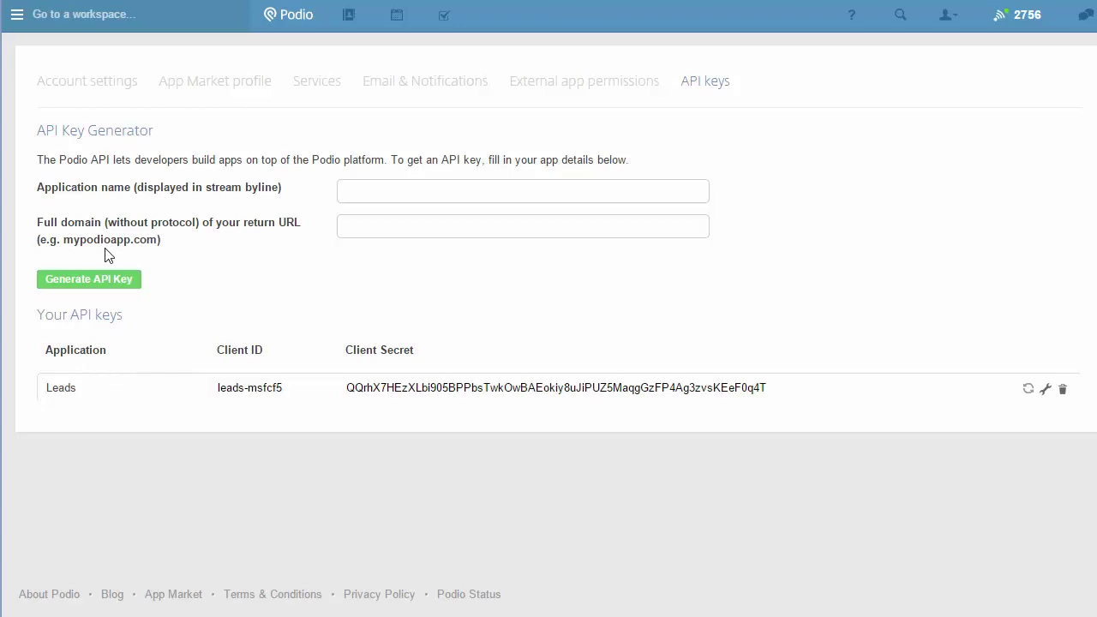
left_click(290, 392)
left_click_drag(291, 392, 196, 387)
key("ctrl+c")
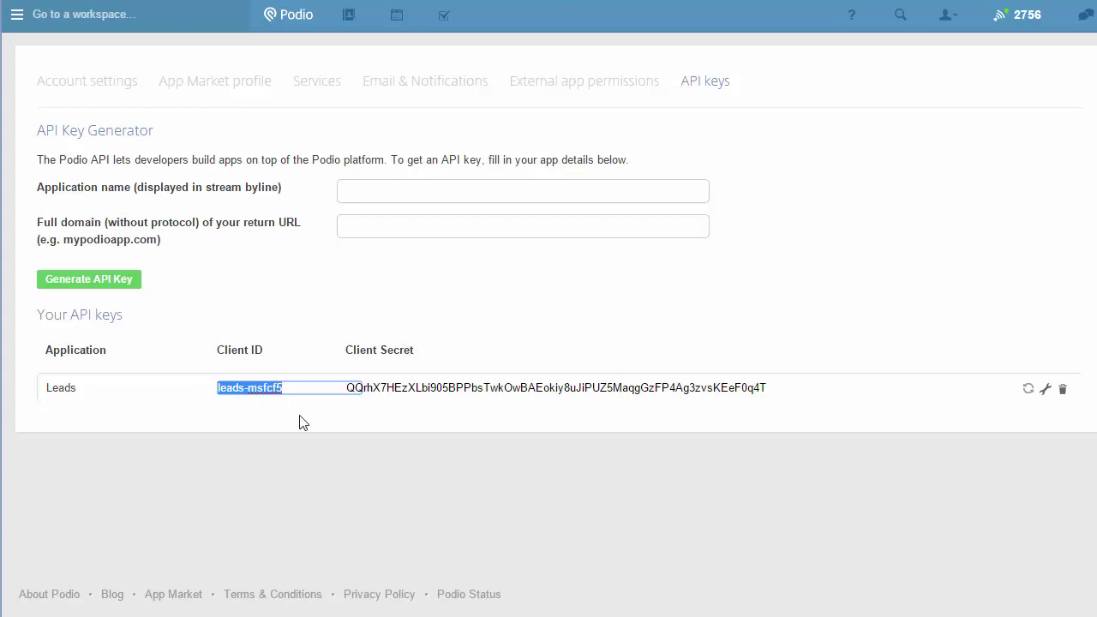
left_click(335, 458)
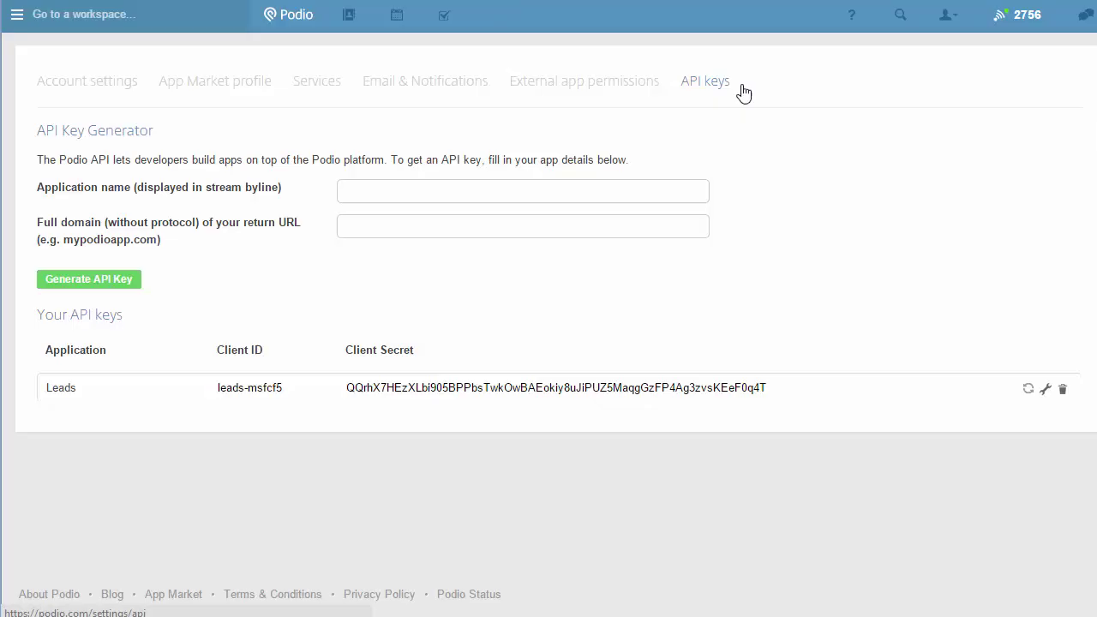
key("alt+Tab")
Paste the Client ID into Client_id and the Leads client secret into Client_secret
key("ctrl+v")
left_click(440, 444)
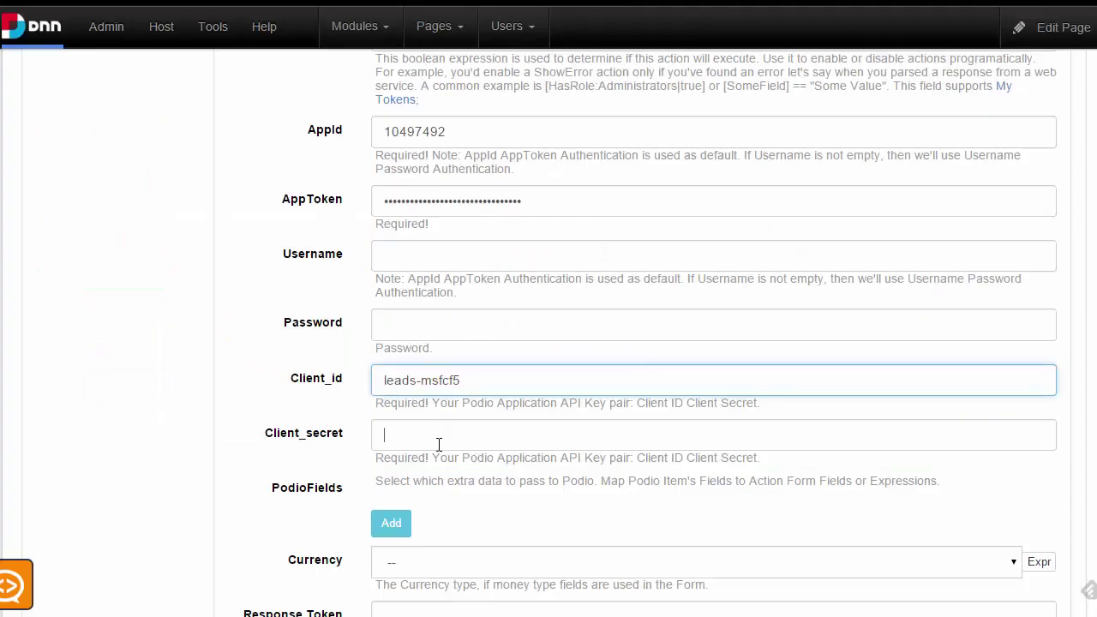
key("alt+Tab")
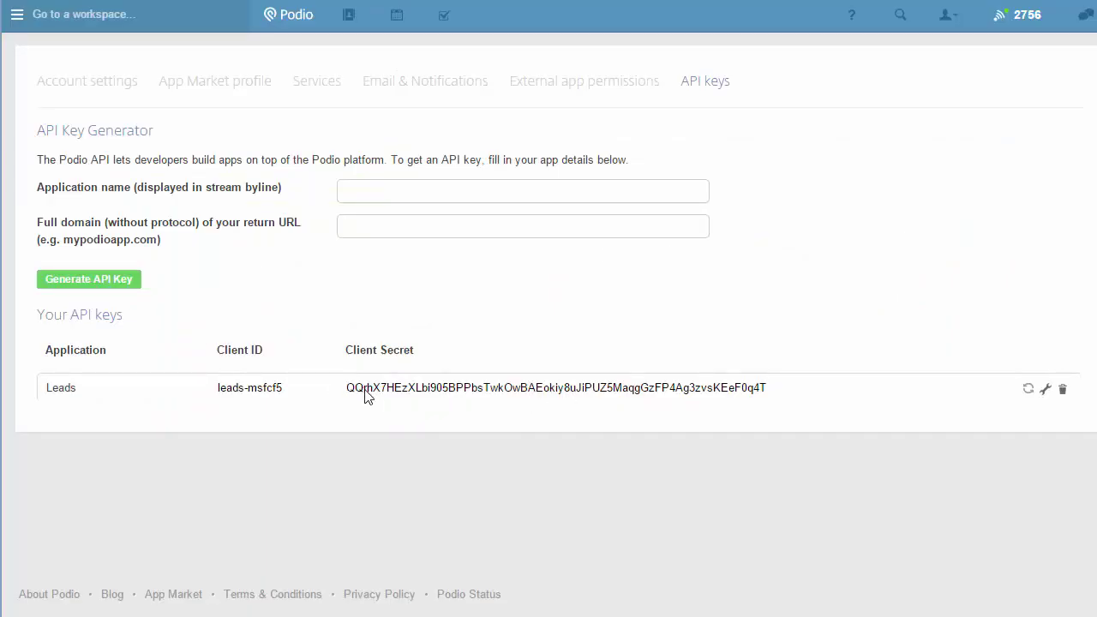
double_click(366, 394)
key("alt+Tab")
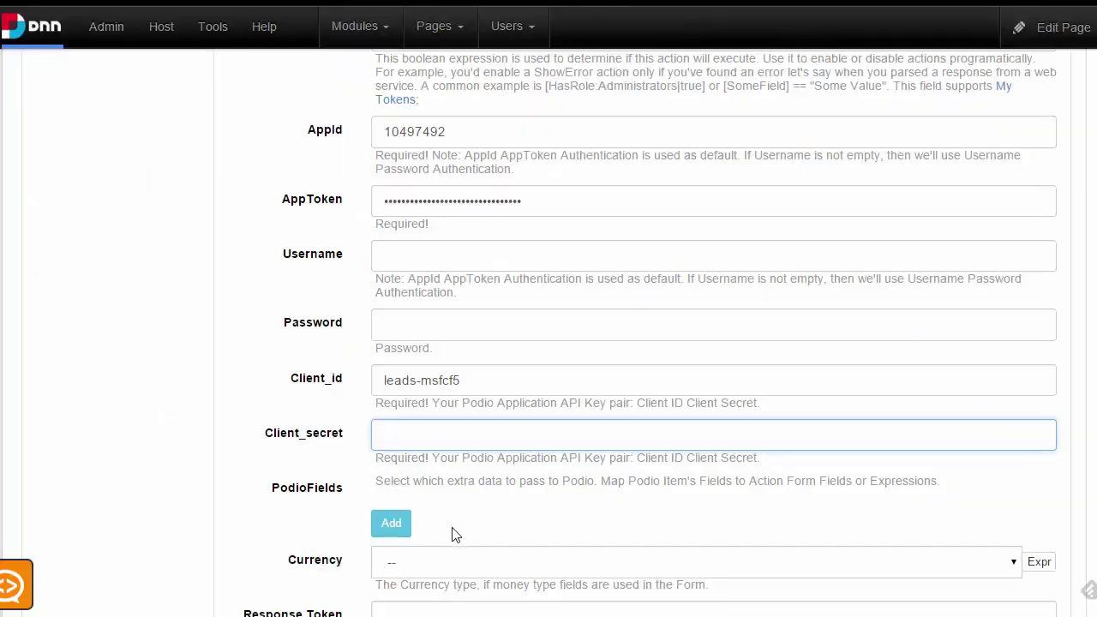
key("ctrl+v")
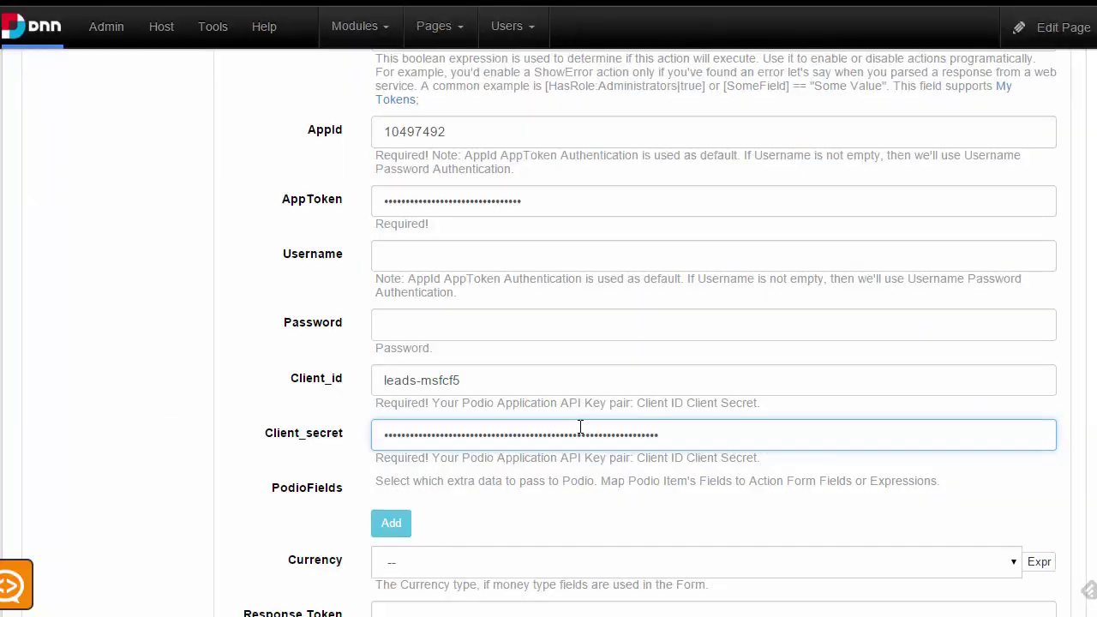
scroll(549, 480, "down", 2)
Add the first PodioFields mapping row, mapping Name to [Name]
left_click(391, 351)
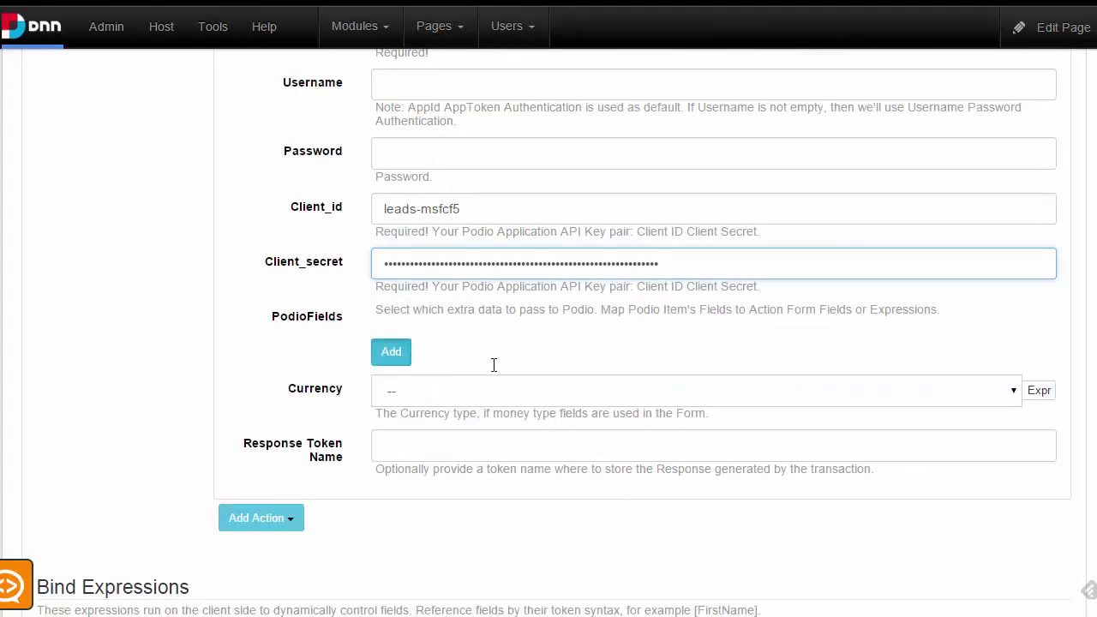
left_click(435, 366)
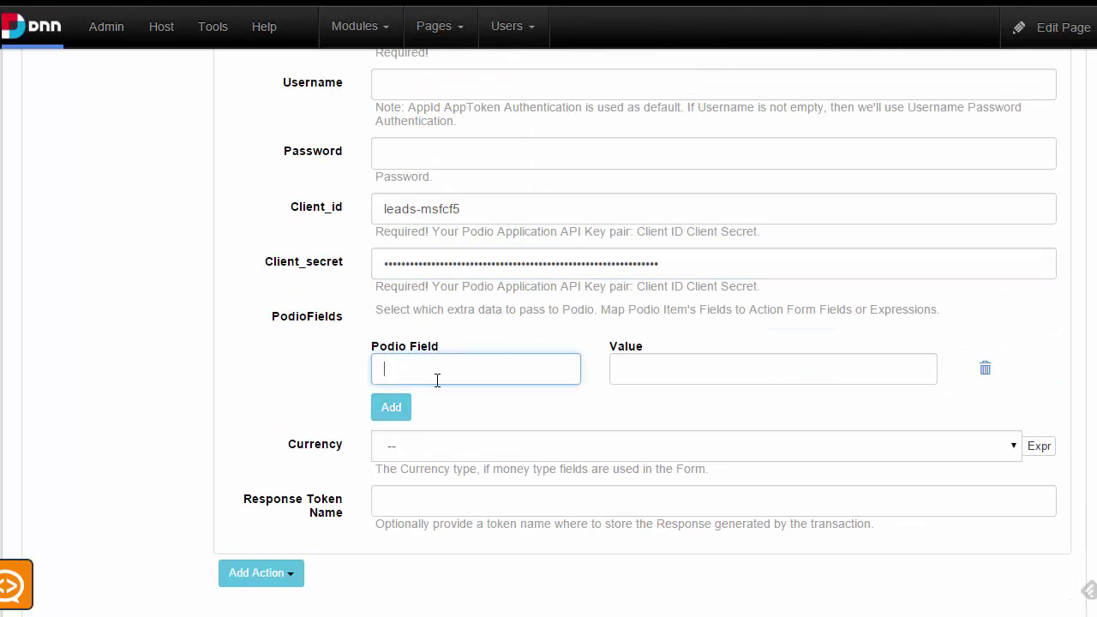
type("Name")
key("Tab")
type("q")
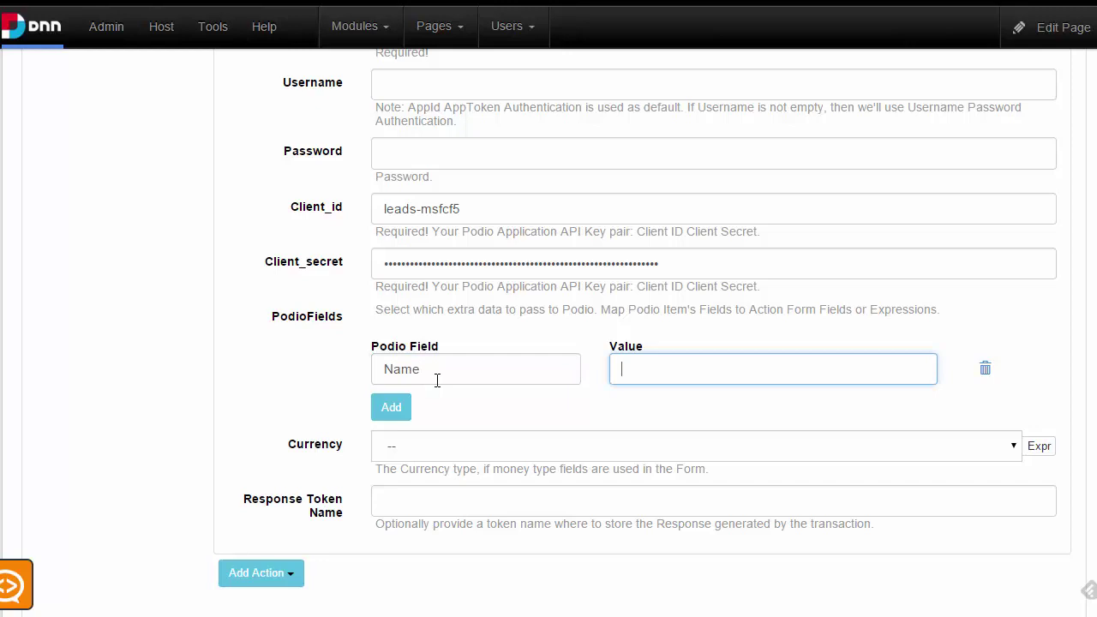
type("Name]")
left_click_drag(712, 369, 551, 351)
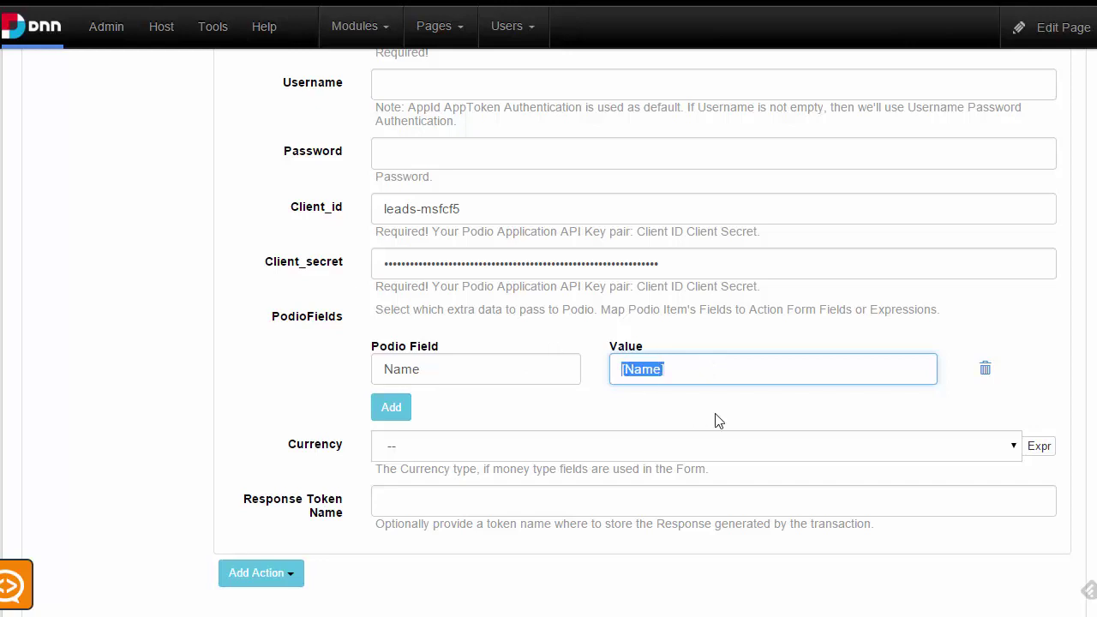
left_click(687, 378)
Add a second mapping row, undoing an accidental overwrite of the [Name] value
left_click(405, 413)
left_click_drag(720, 366, 145, 369)
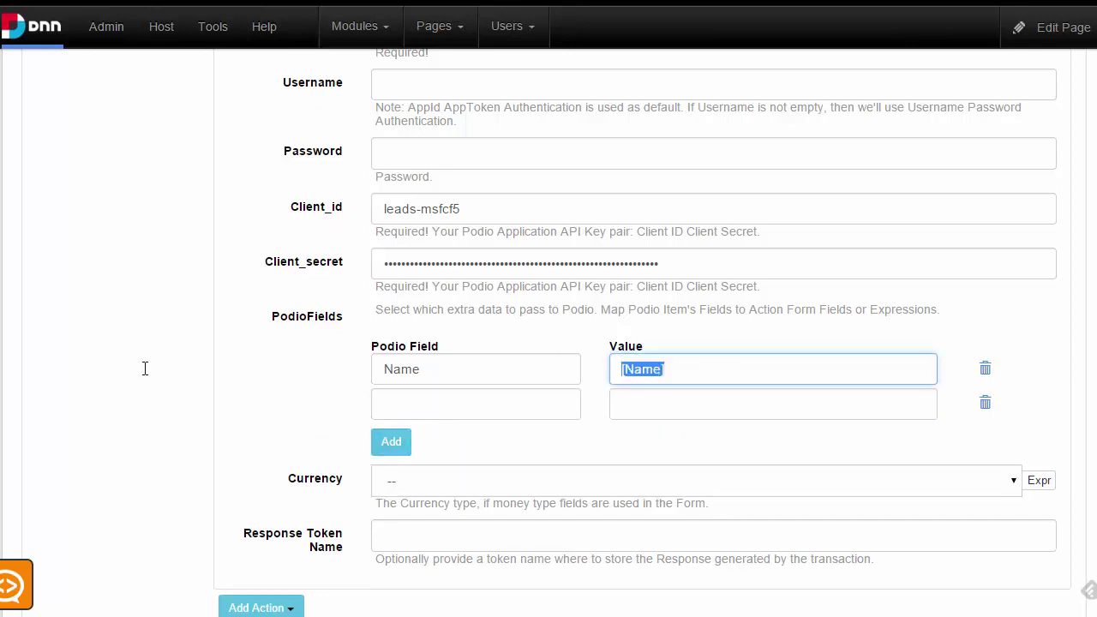
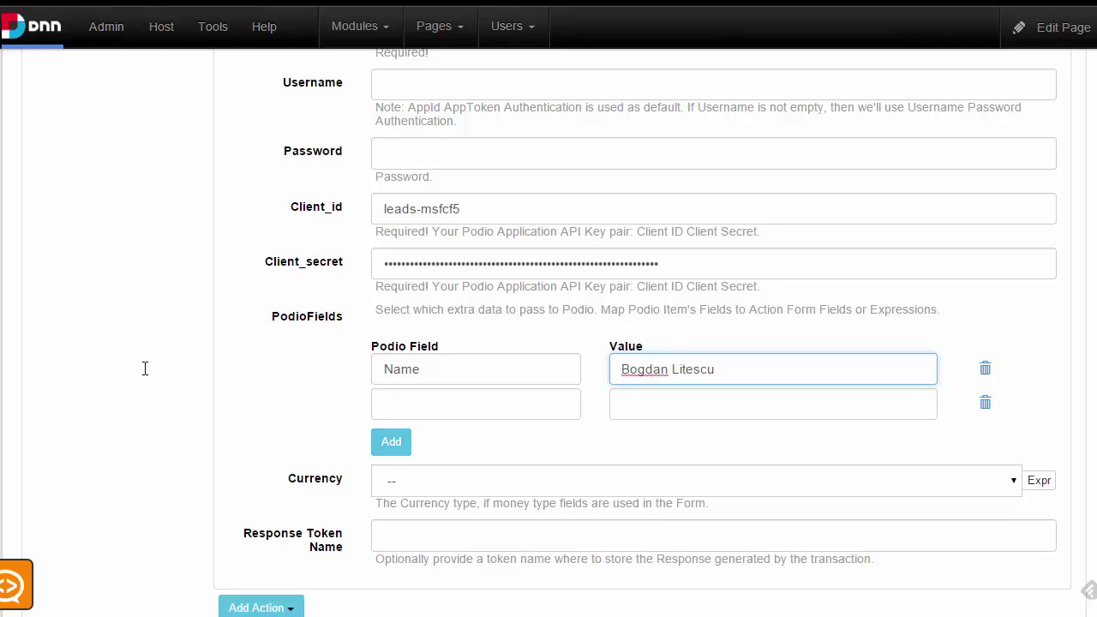
key("ctrl+z")
left_click(455, 403)
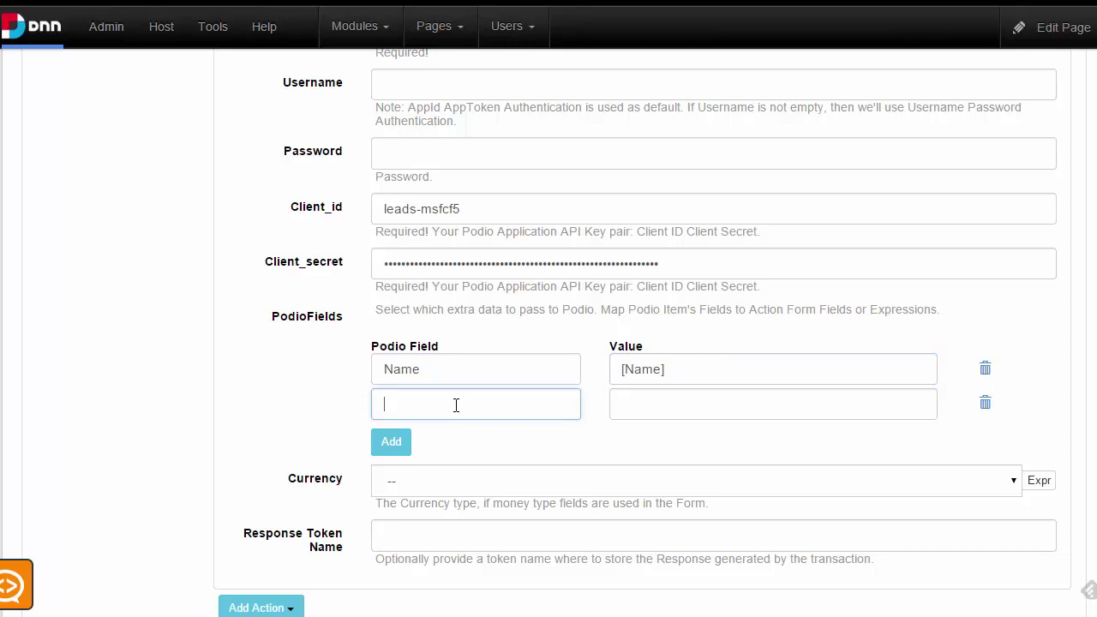
left_click(711, 375)
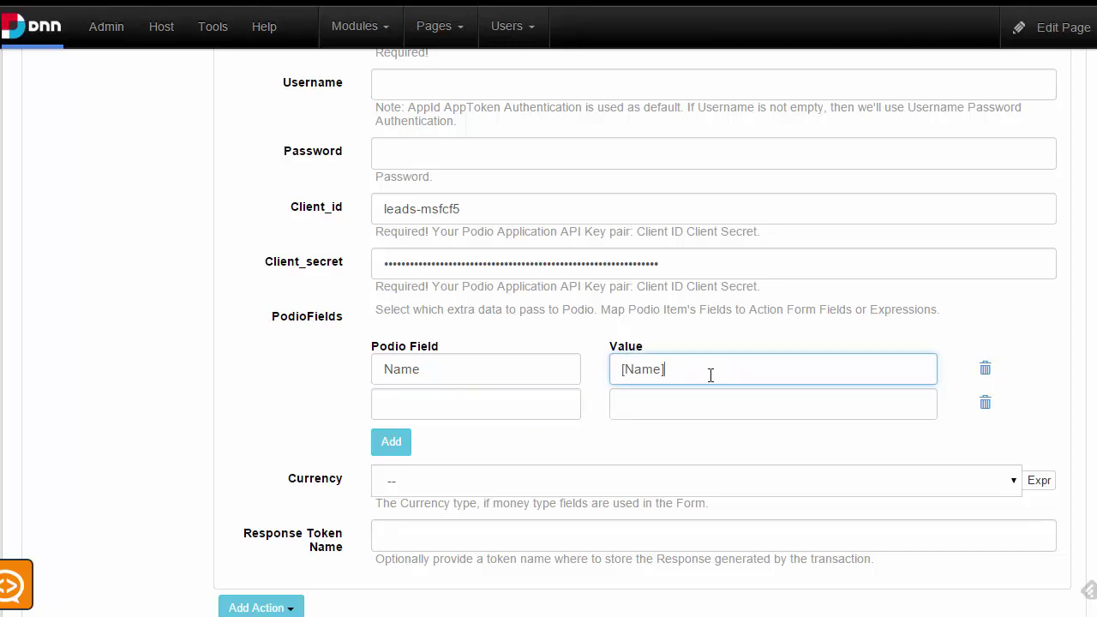
Map the second row's Email field to [Email] and add an empty third row
left_click(440, 406)
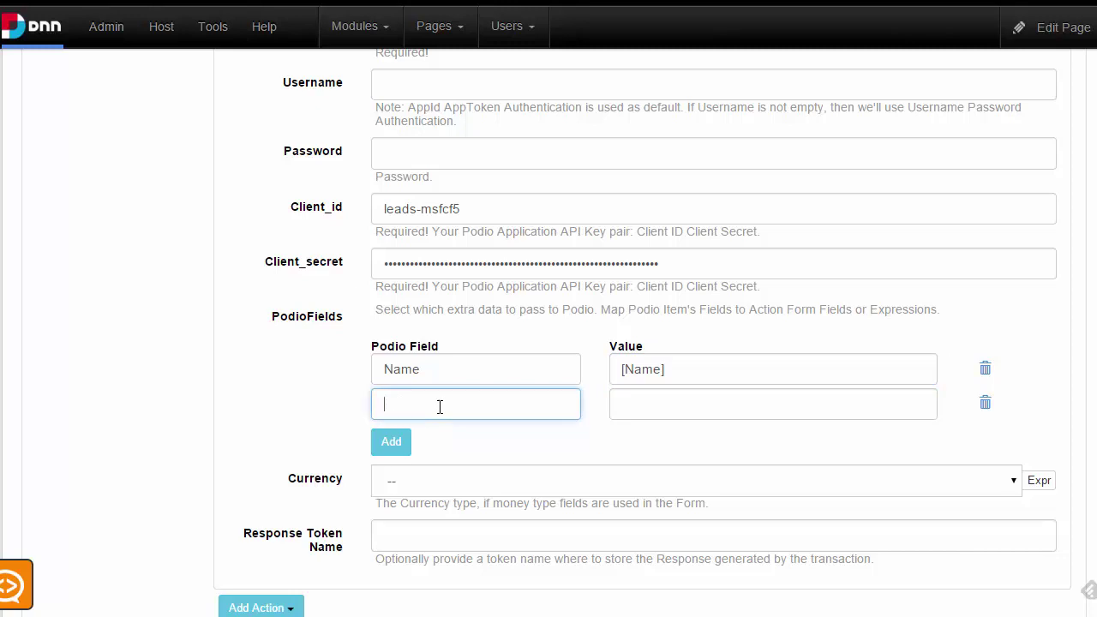
type("Email")
key("Tab")
type("[")
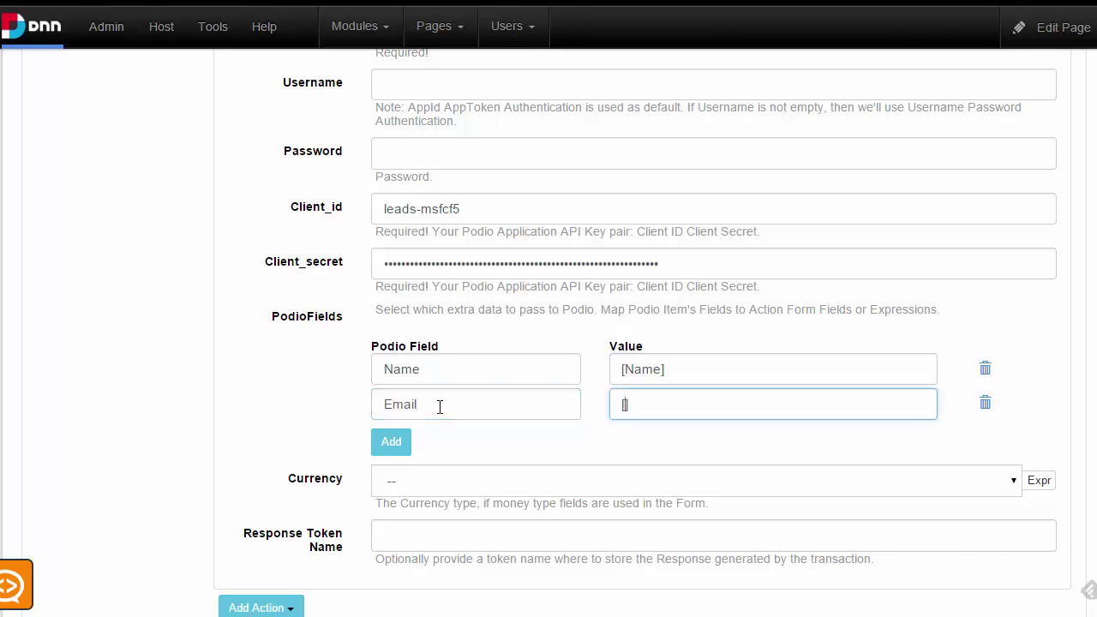
type("Emi")
key("BackSpace")
type("ail")
left_click(378, 447)
Expand the Howdidyouhearaboutus dropdown field to copy its field ID
scroll(433, 433, "up", 7)
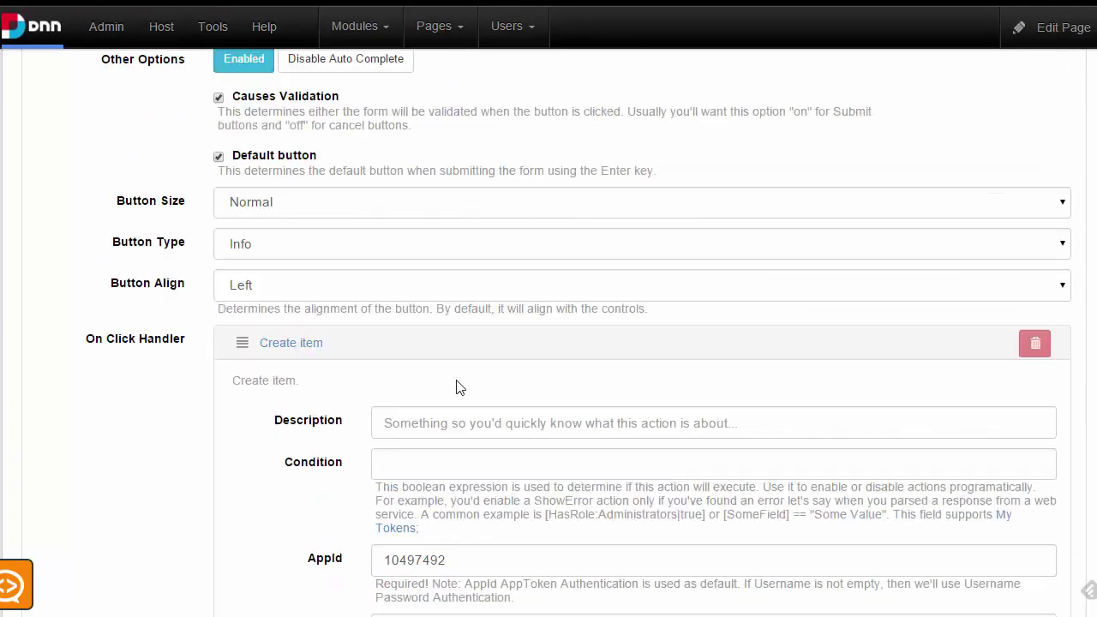
scroll(457, 387, "up", 7)
left_click(120, 313)
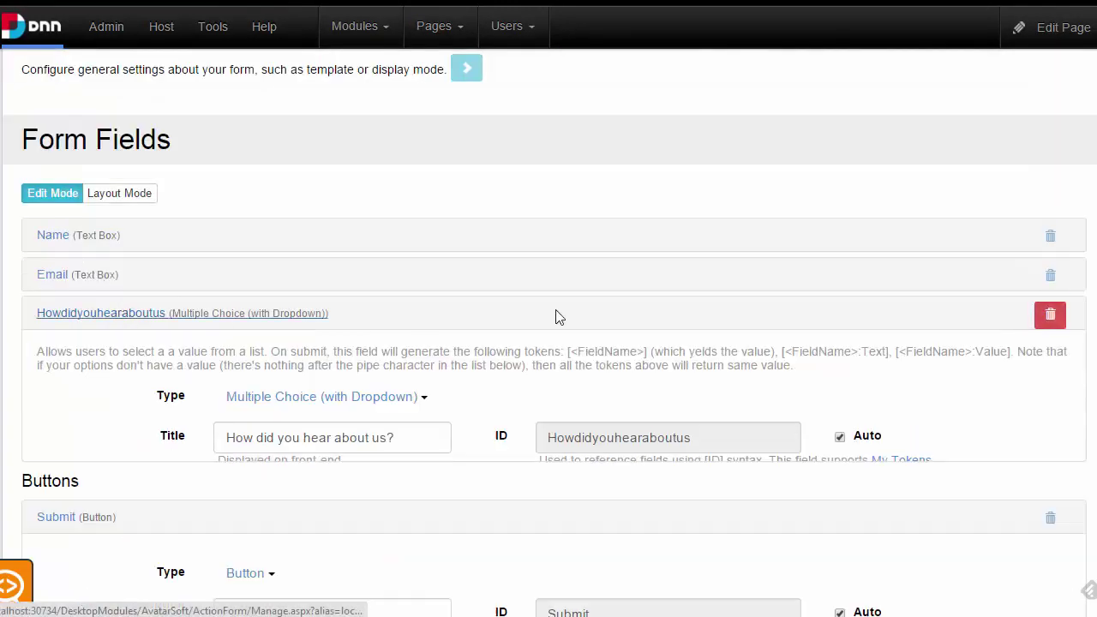
double_click(686, 435)
key("ctrl+c")
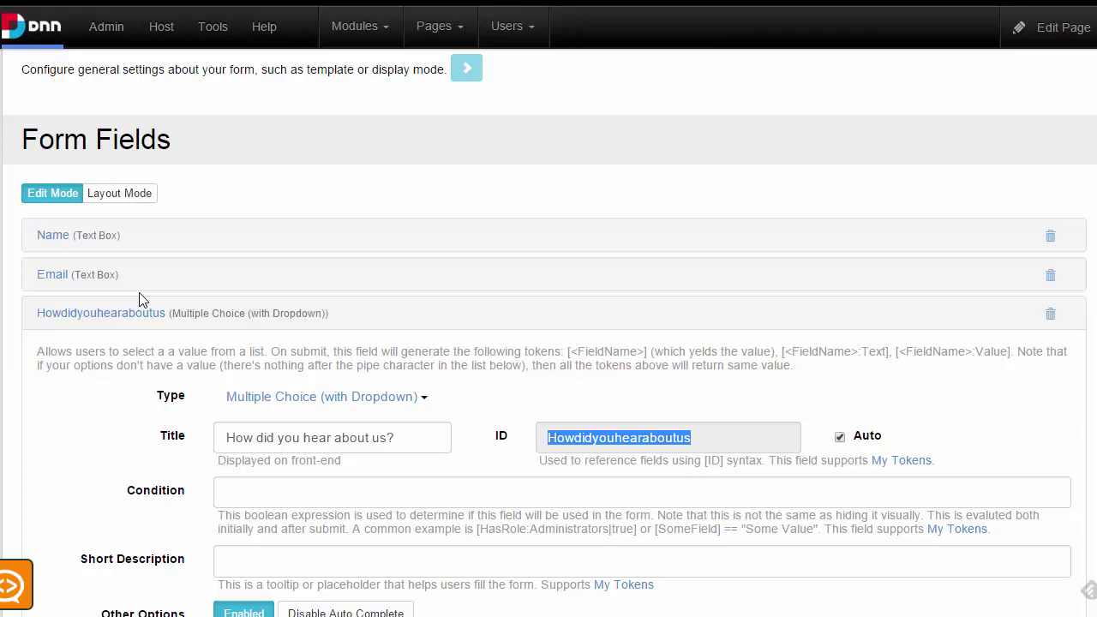
left_click(116, 314)
Enter [Howdidyouhearaboutus] as the value of the third PodioFields row
scroll(526, 389, "down", 10)
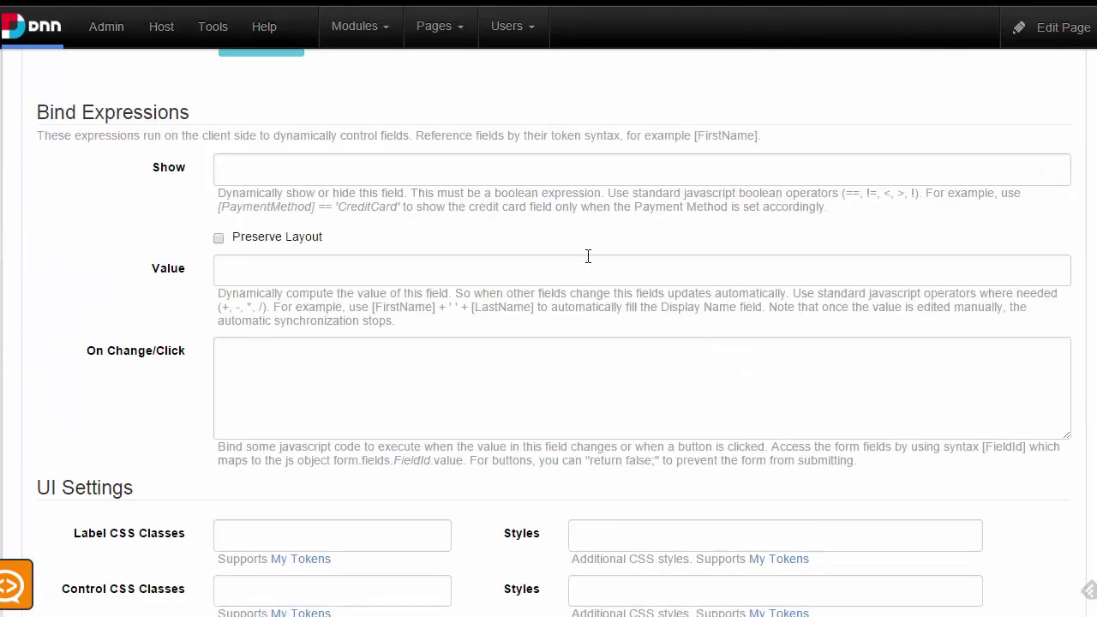
scroll(588, 256, "up", 4)
left_click(455, 181)
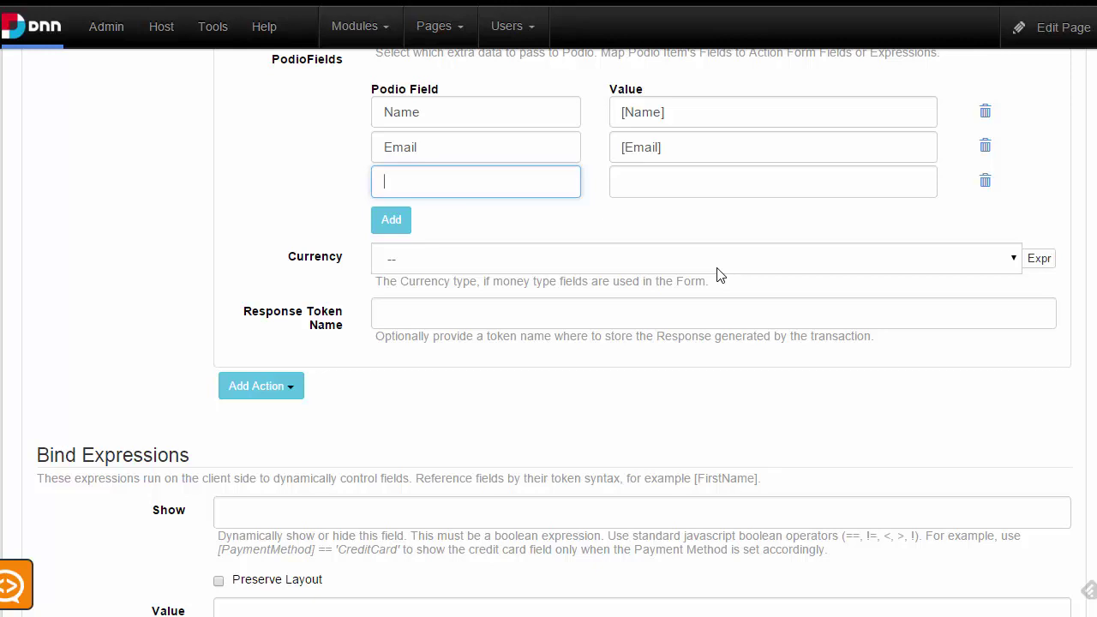
key("Tab")
type("[Howdidyouhearaboutus]")
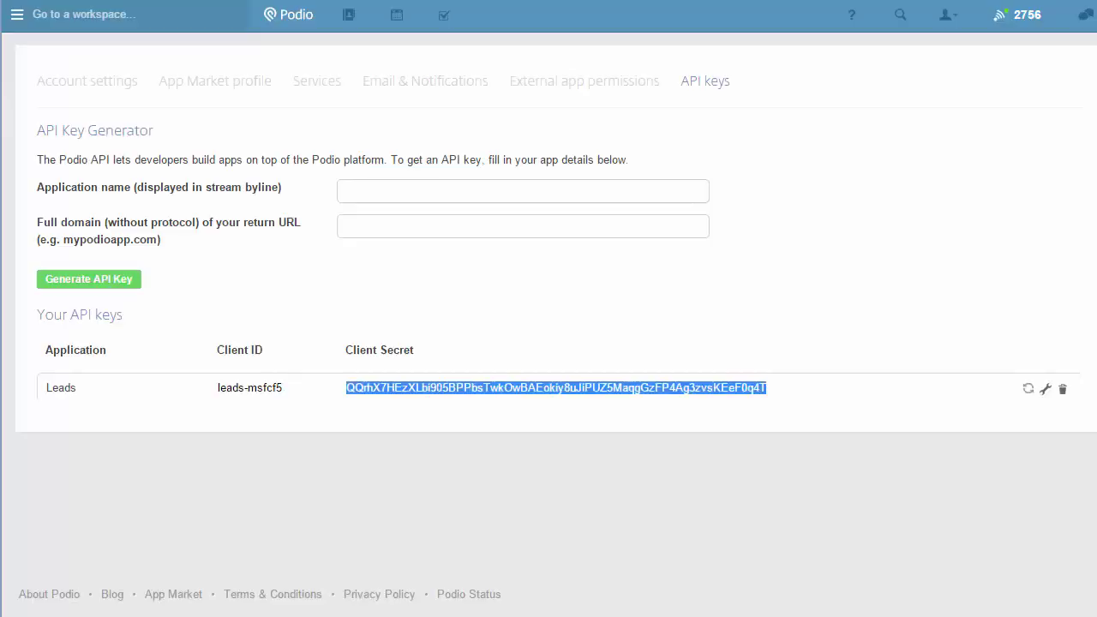
Go back in Podio to the Leads app's list of leads
left_click(290, 348)
right_click(293, 350)
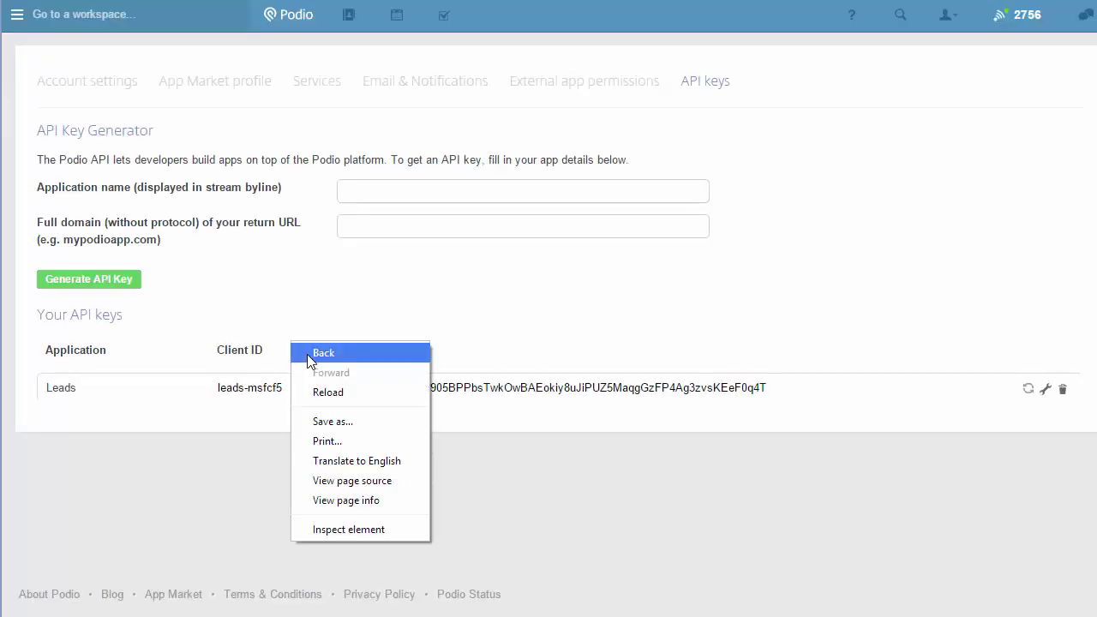
left_click(308, 354)
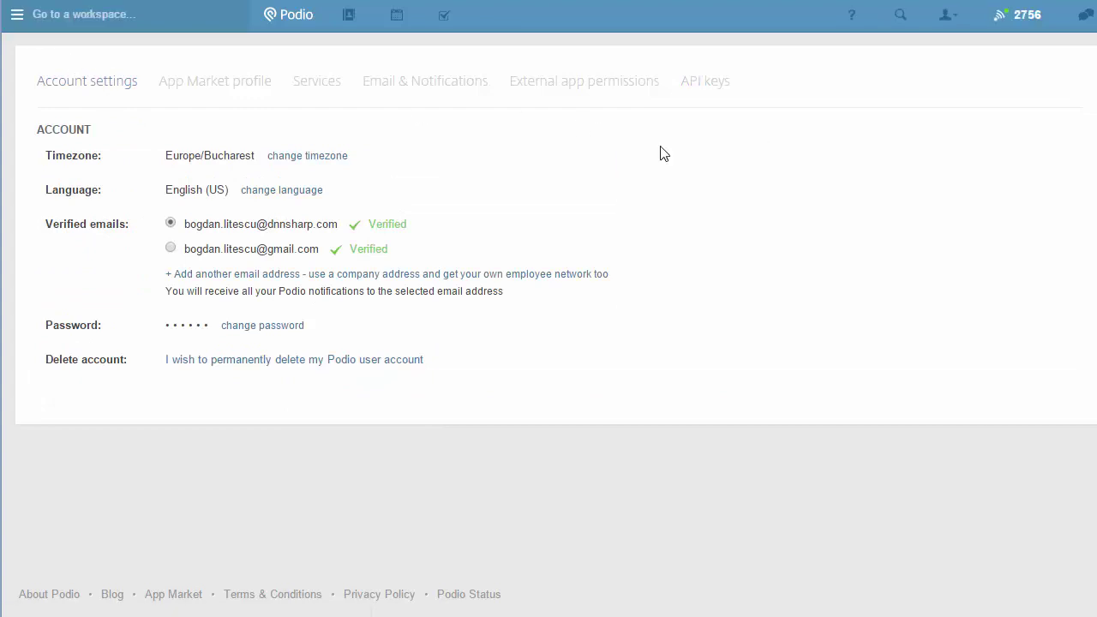
key("alt+Left")
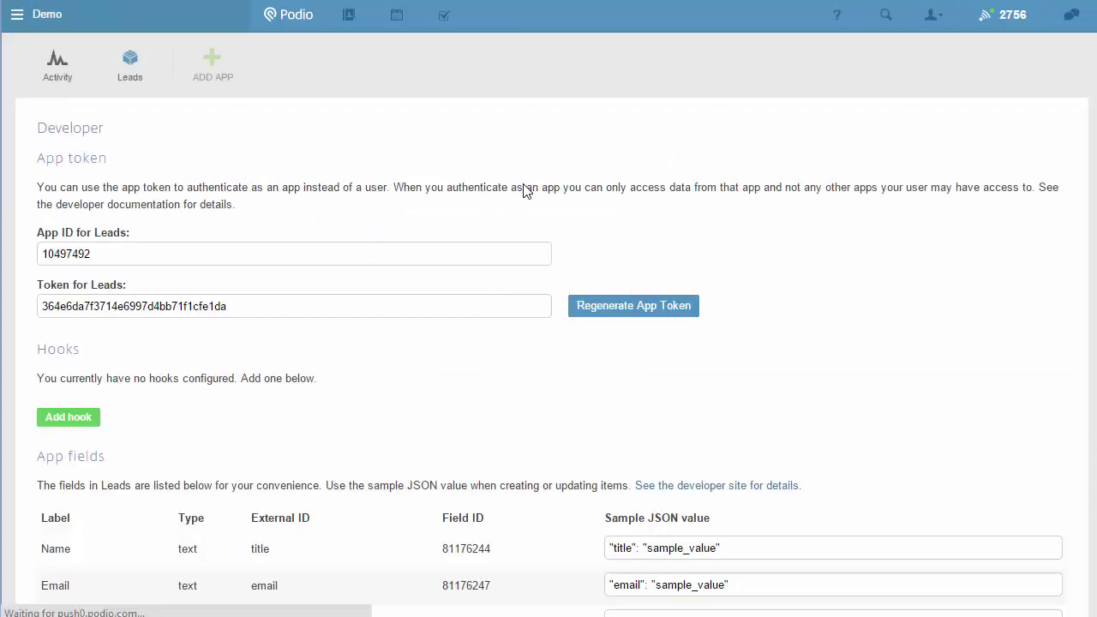
key("alt+Left")
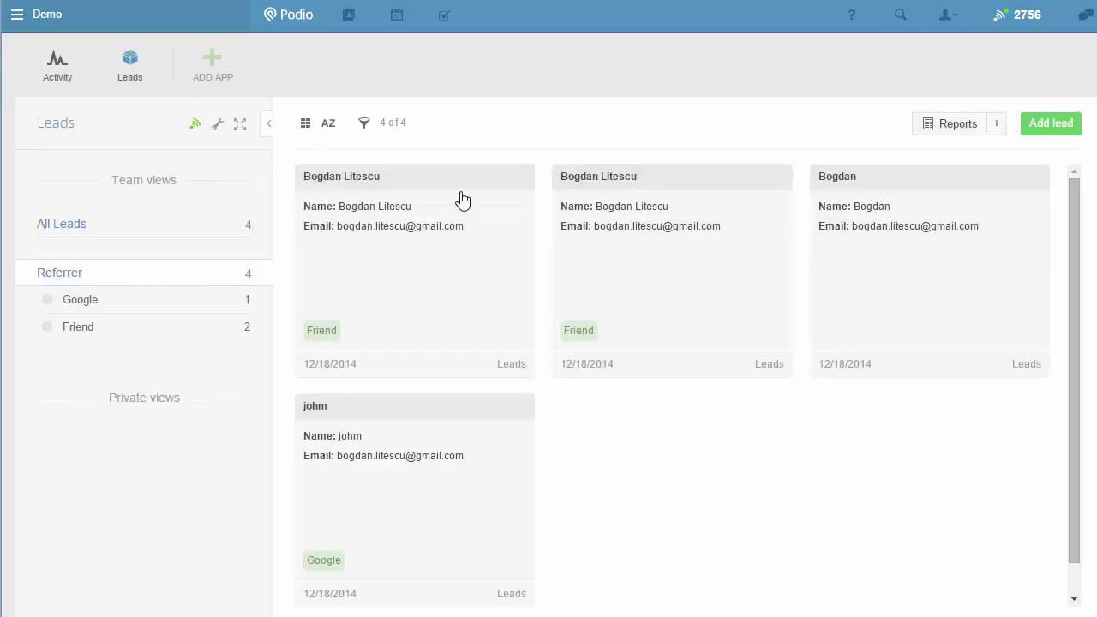
Switch the Leads list to Table view and copy the Referrer column name
left_click(334, 125)
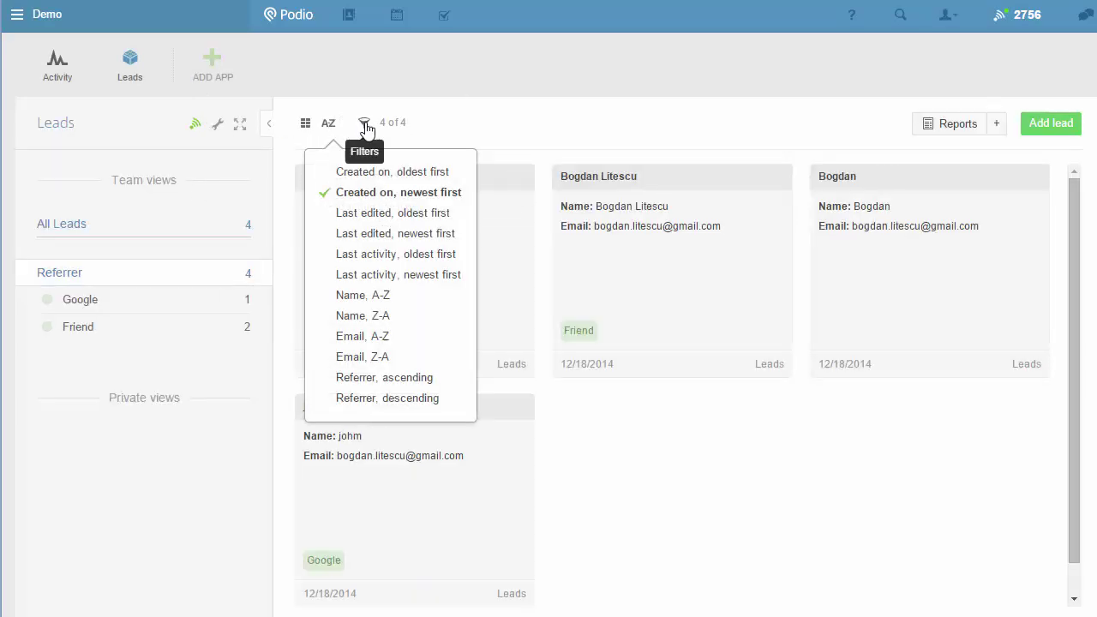
left_click(363, 125)
left_click(305, 124)
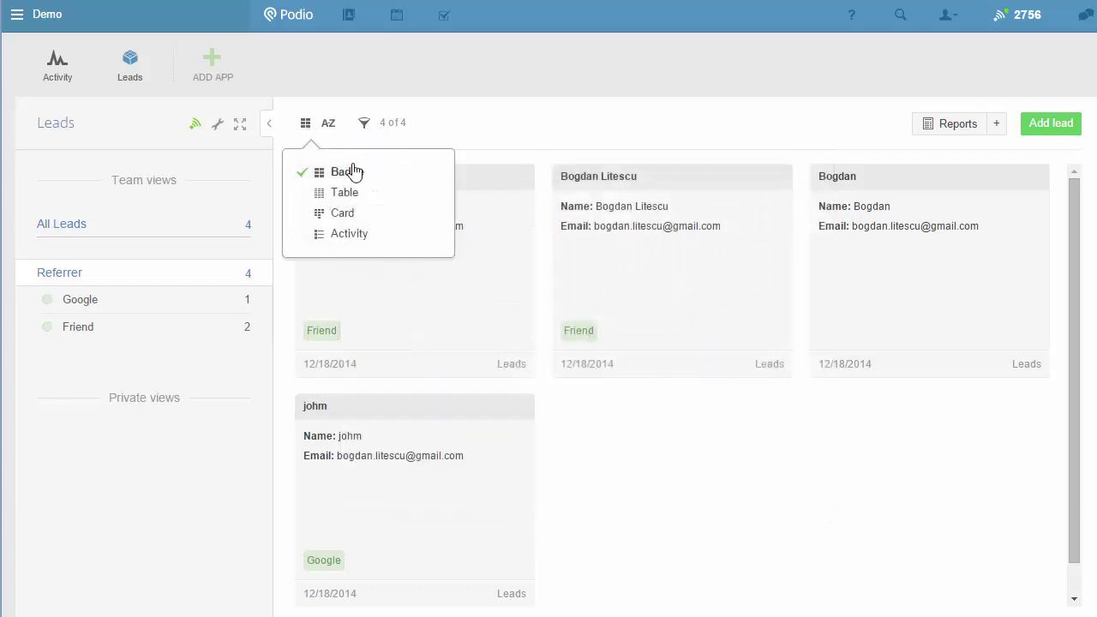
left_click(347, 196)
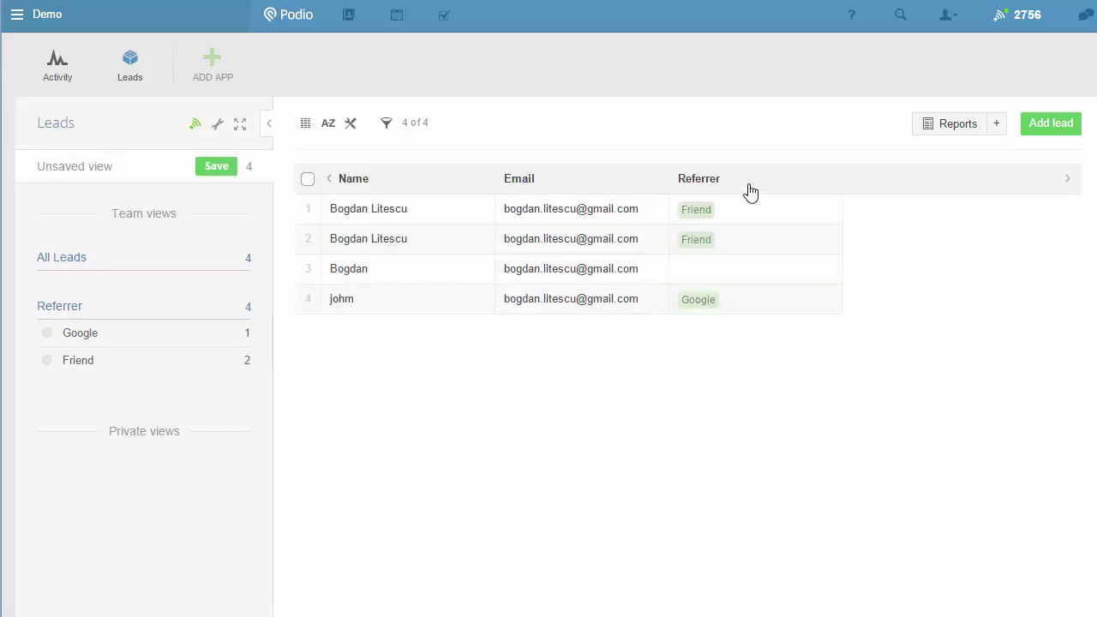
double_click(681, 187)
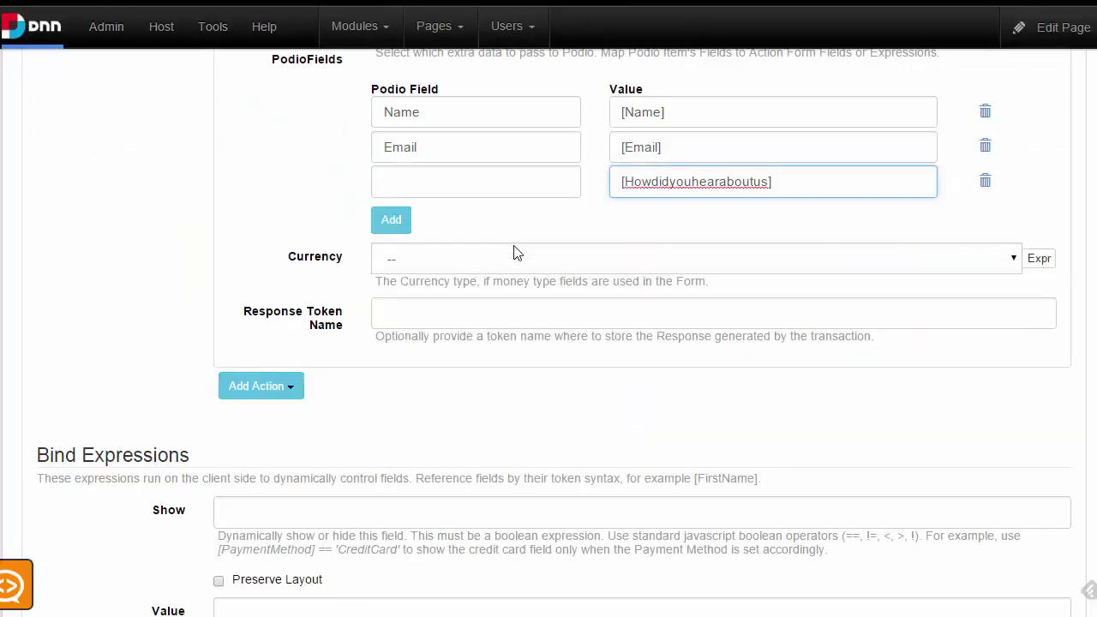
Set the third Podio field name to Referrer
left_click(485, 180)
key("ctrl+v")
key("ctrl+a")
key("BackSpace")
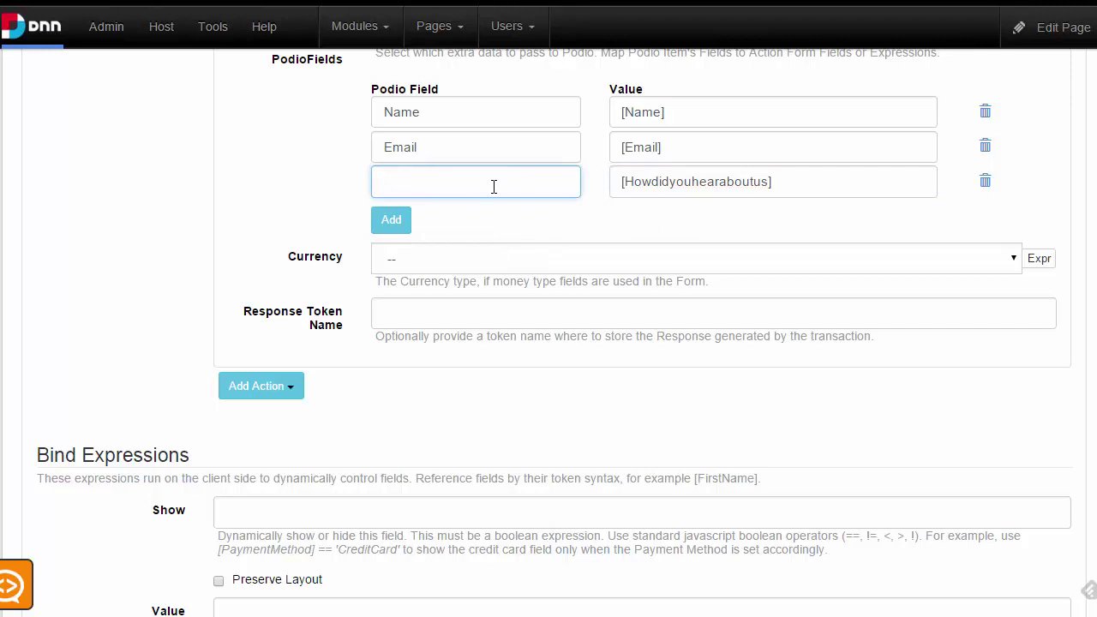
type("Referrer")
Set the Response Token Name to LeadId
scroll(527, 426, "up", 2)
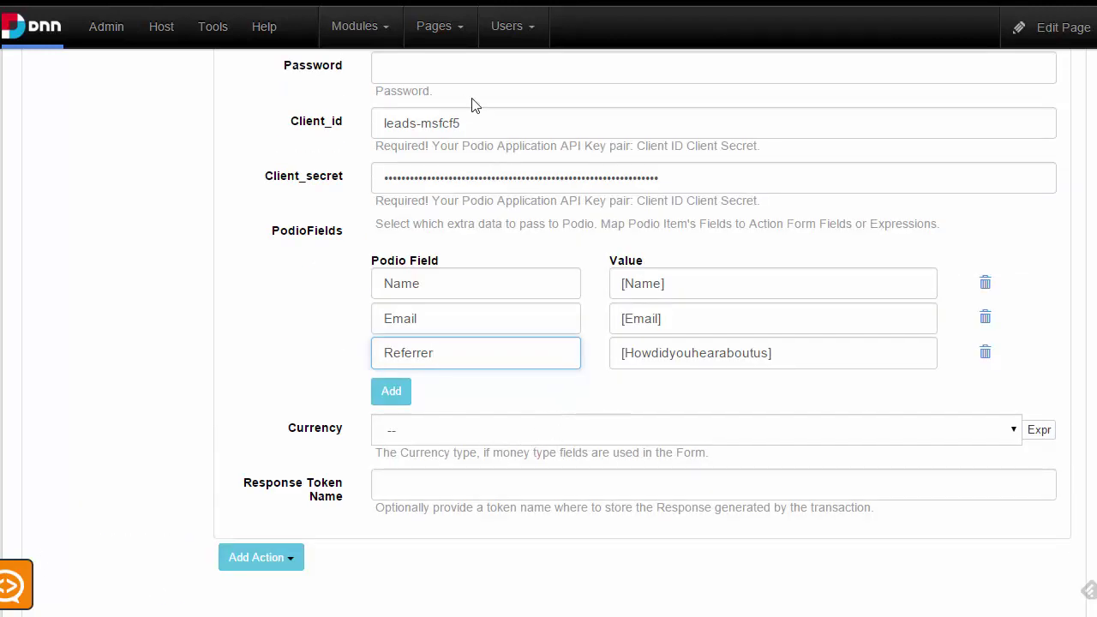
scroll(512, 265, "up", 2)
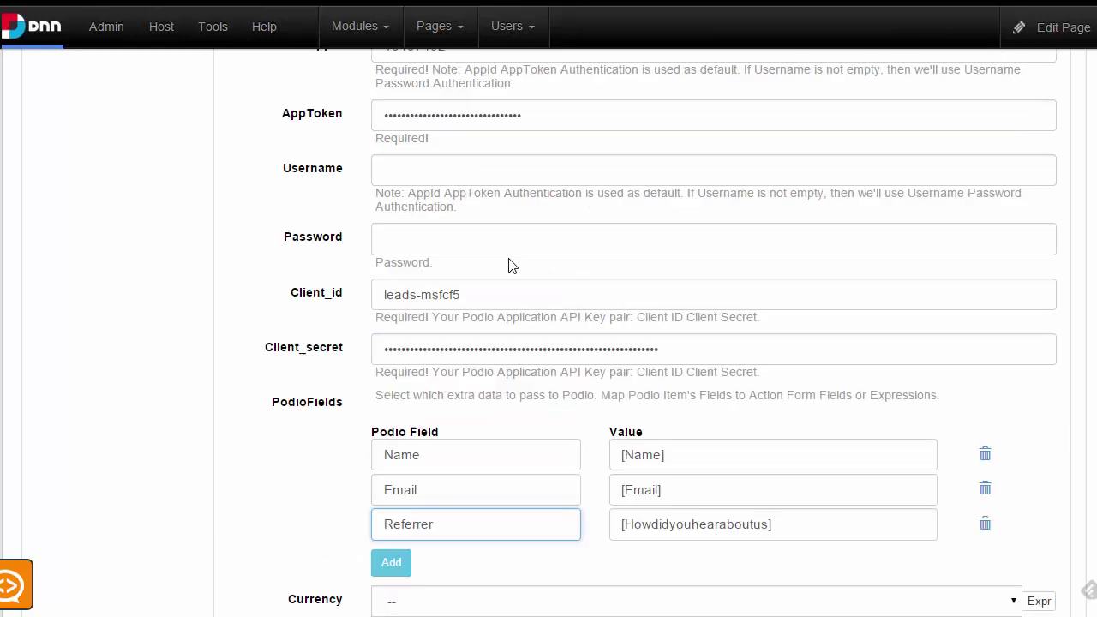
scroll(532, 304, "up", 1)
scroll(523, 283, "up", 1)
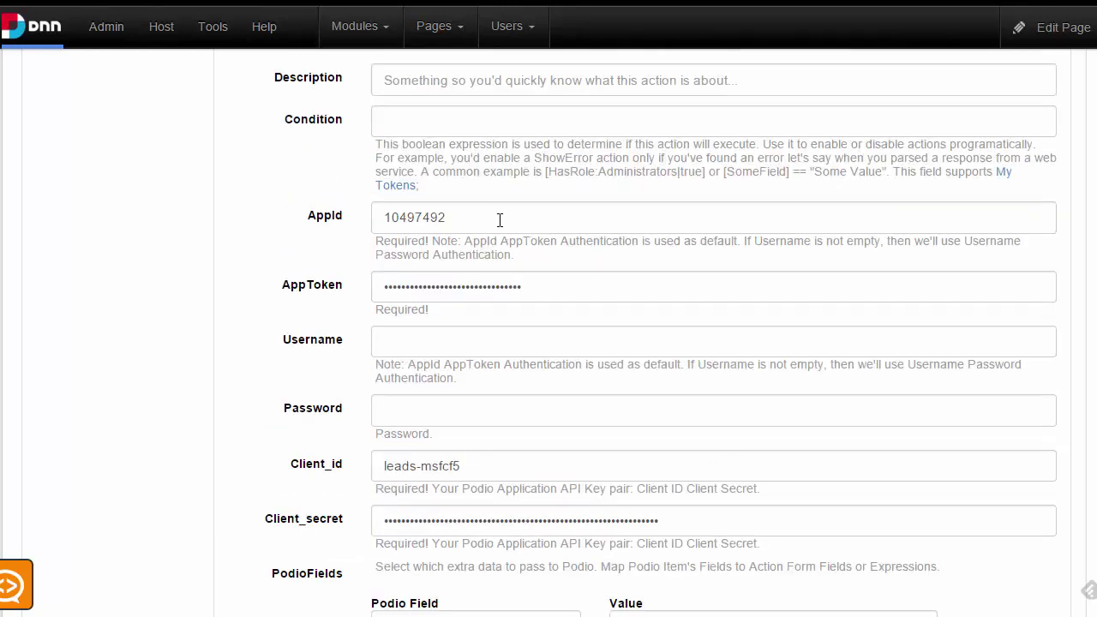
scroll(510, 367, "down", 4)
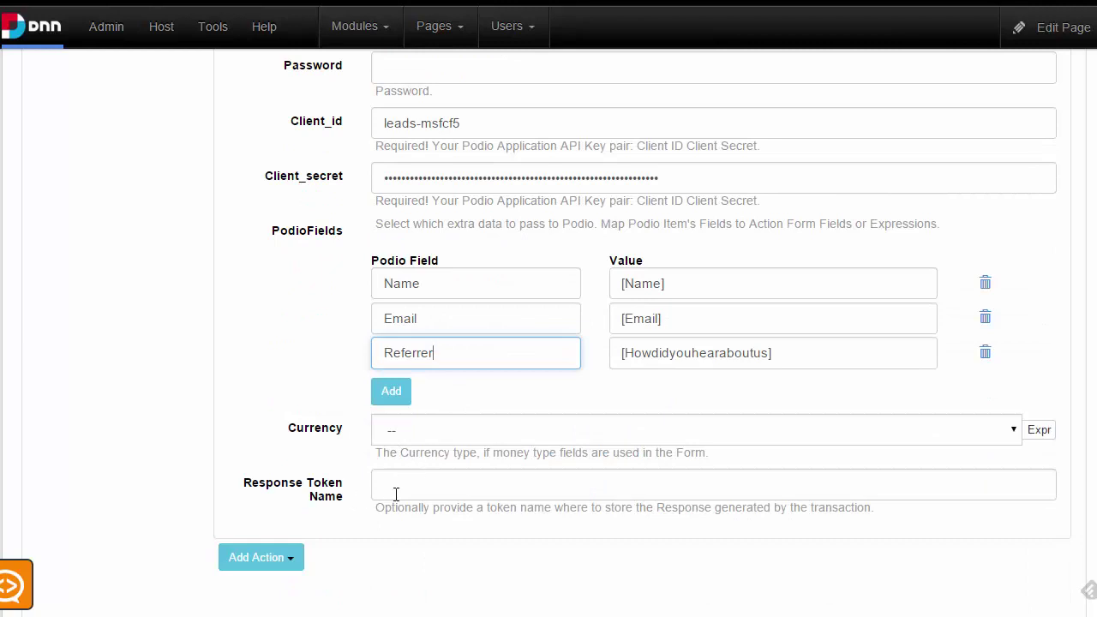
left_click(398, 487)
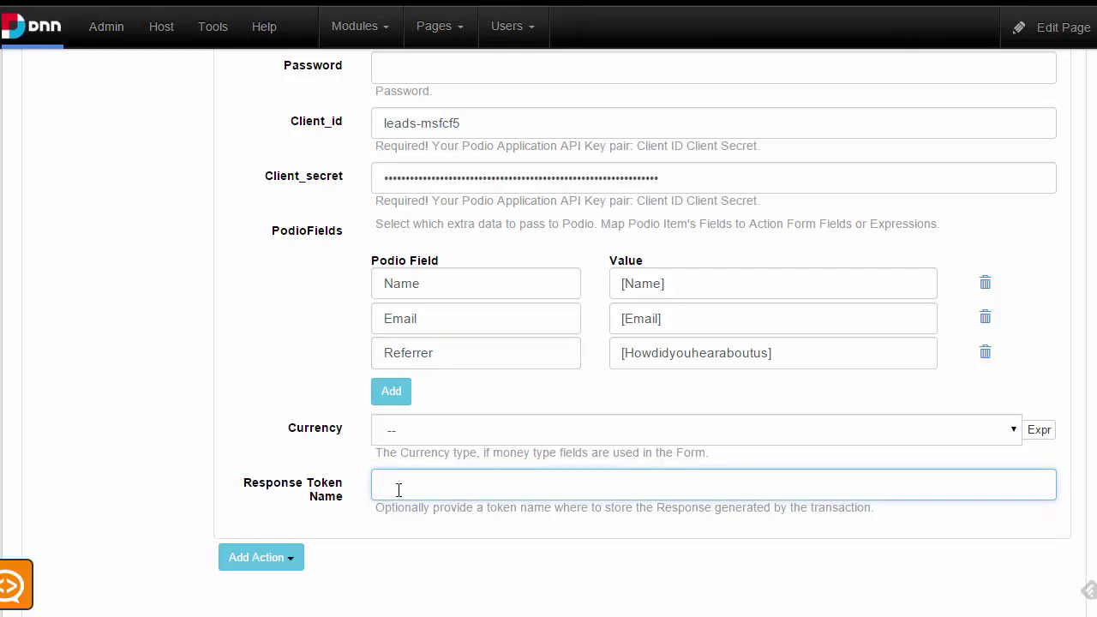
type("Lead")
type("s")
double_click(408, 478)
scroll(529, 454, "down", 2)
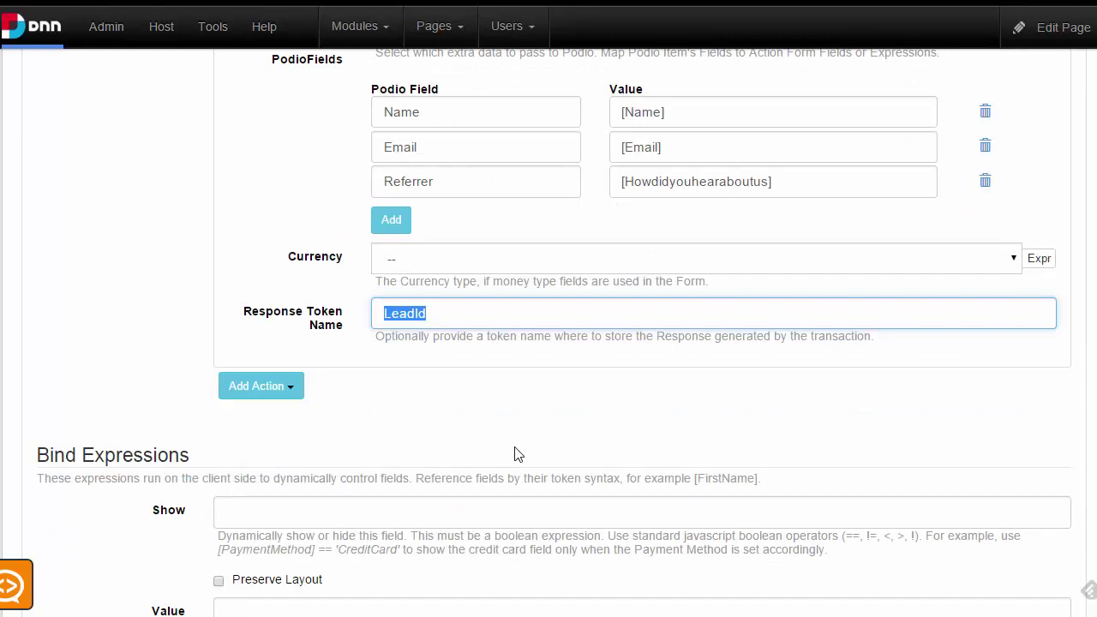
scroll(500, 427, "down", 1)
Add a Display Message action after Create item on the Submit button
left_click(261, 302)
scroll(283, 369, "down", 1)
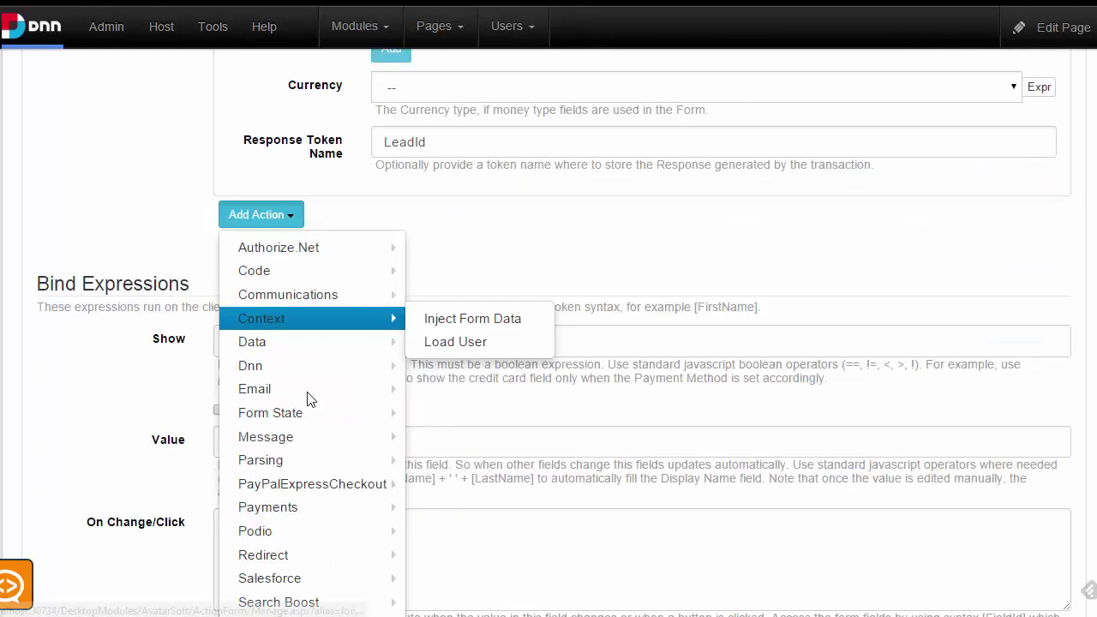
mouse_move(289, 430)
scroll(300, 429, "down", 1)
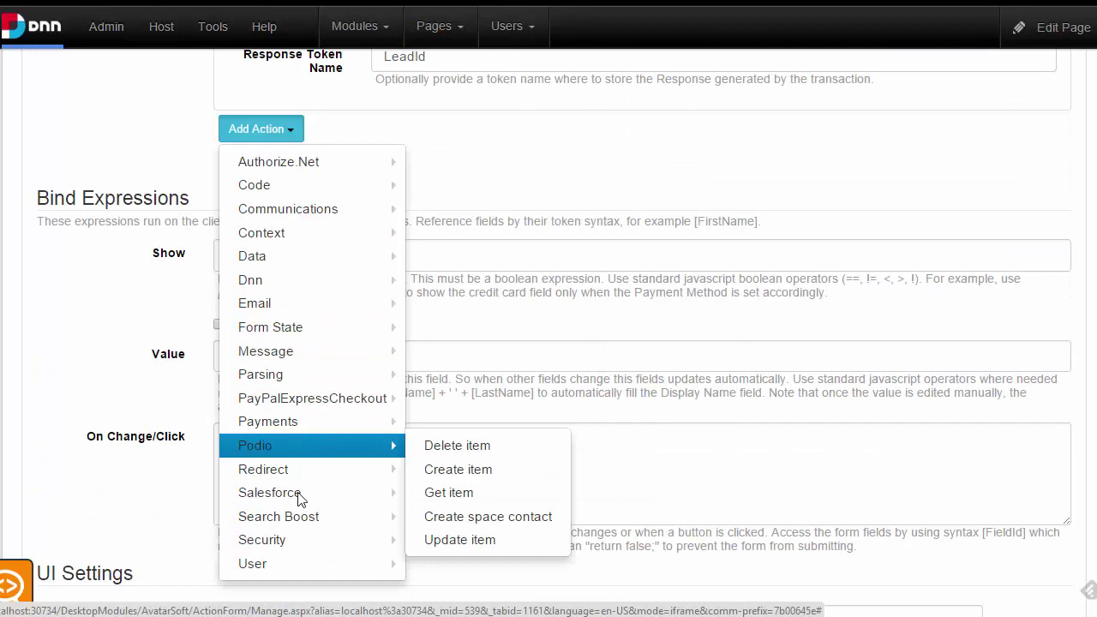
mouse_move(342, 559)
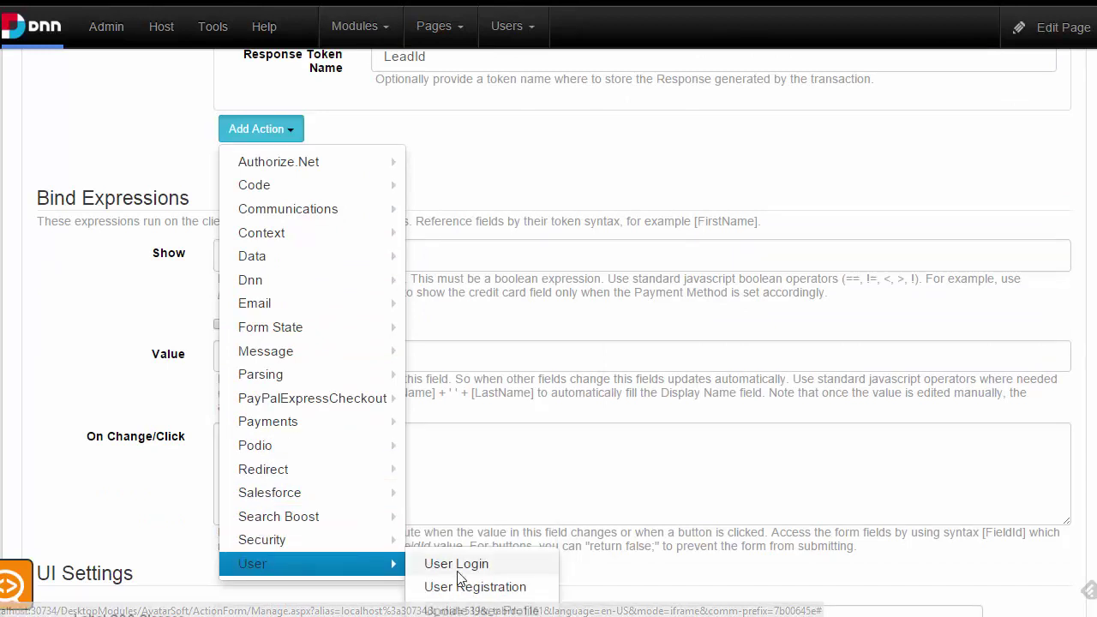
scroll(476, 573, "down", 1)
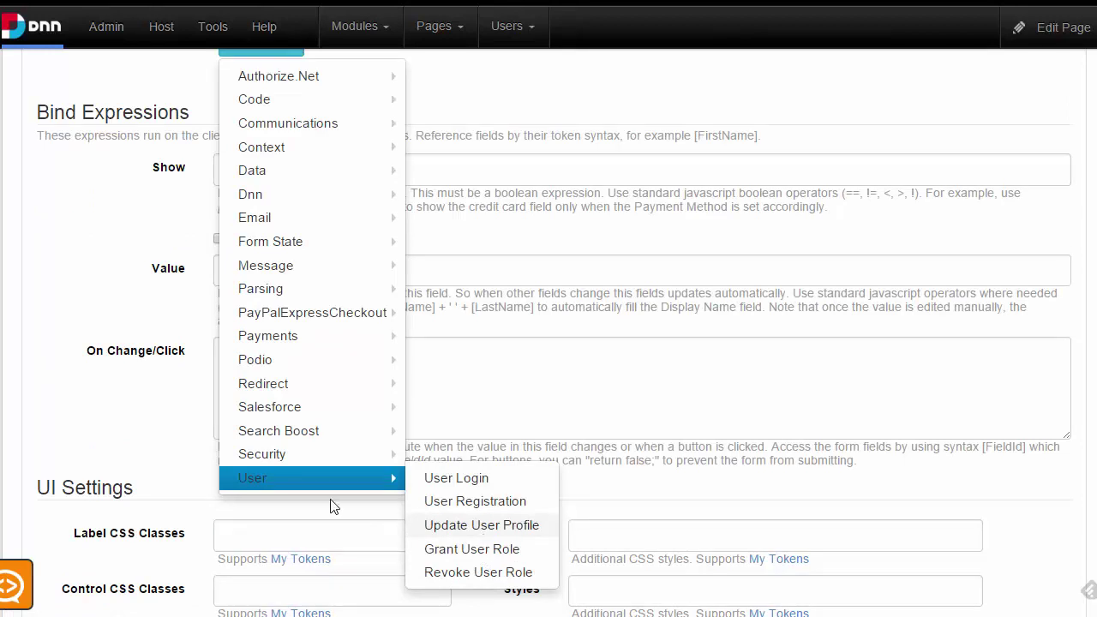
mouse_move(377, 289)
mouse_move(294, 261)
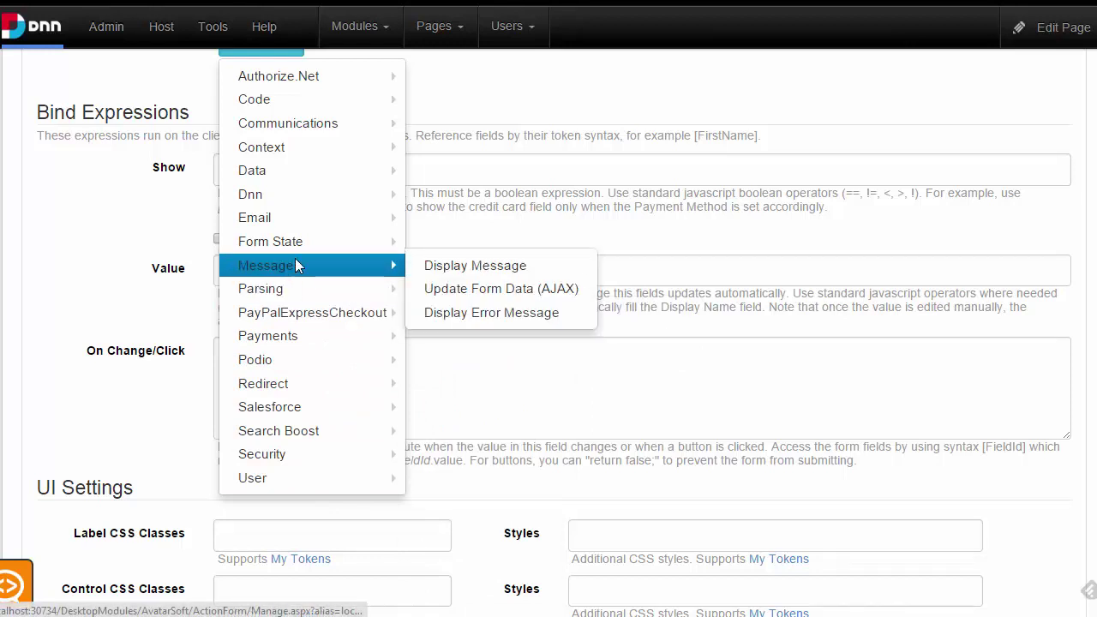
left_click(475, 265)
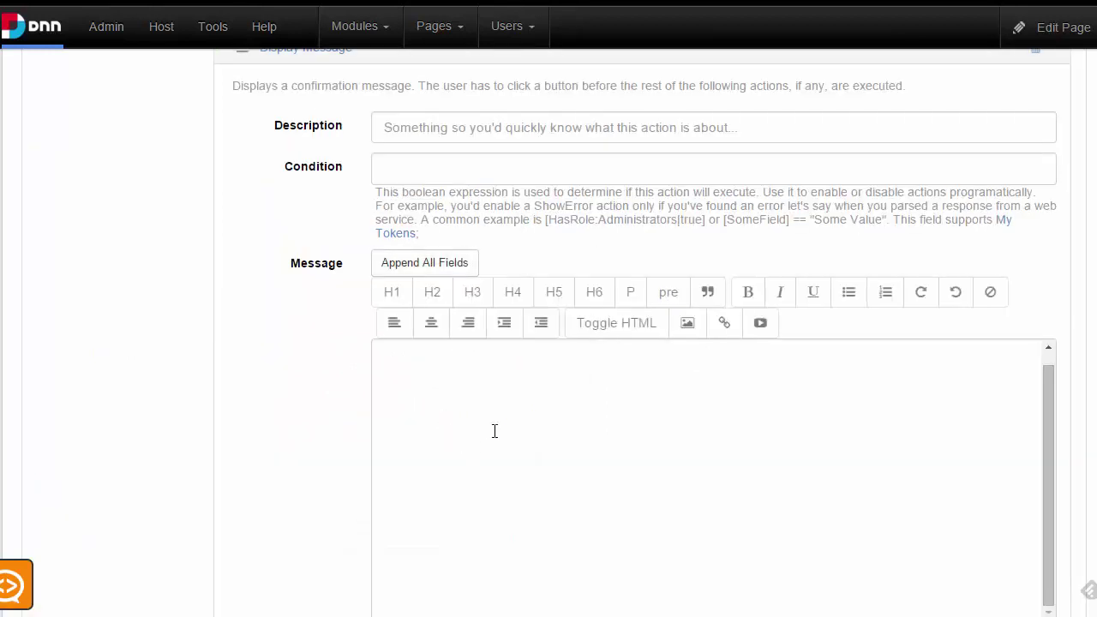
Set the message text to the [LeadId] token
type("[LeadId]")
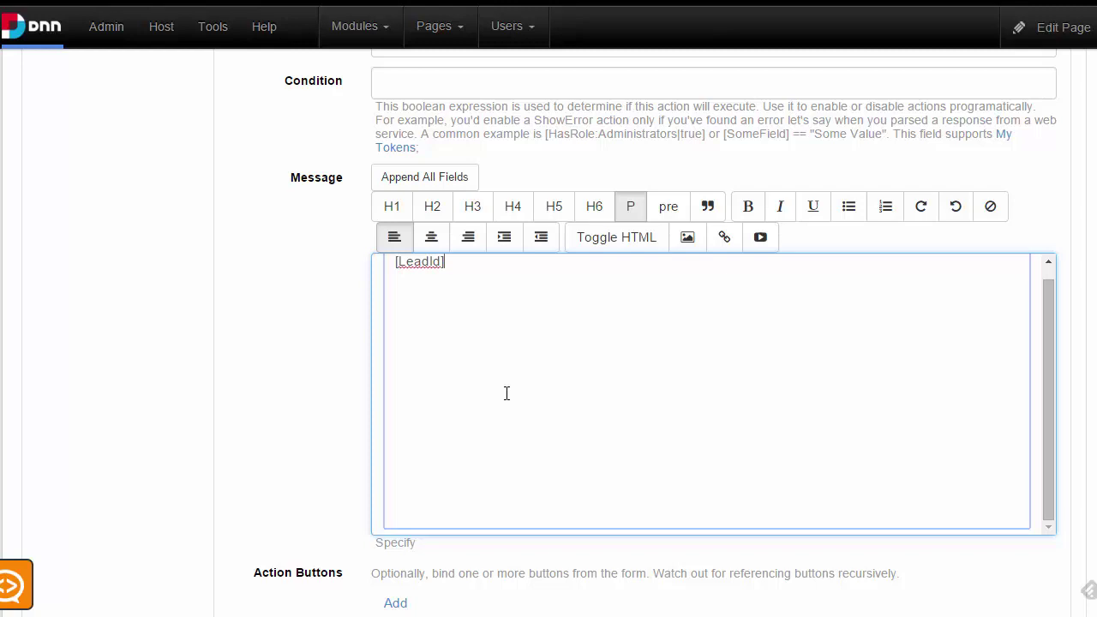
scroll(612, 343, "up", 3)
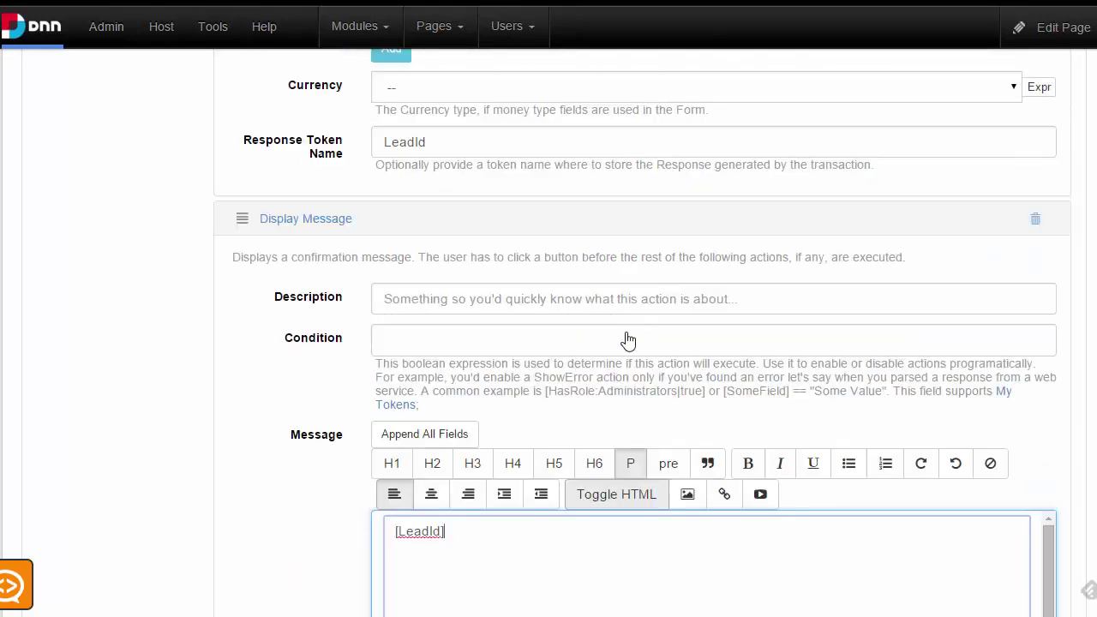
scroll(695, 372, "down", 5)
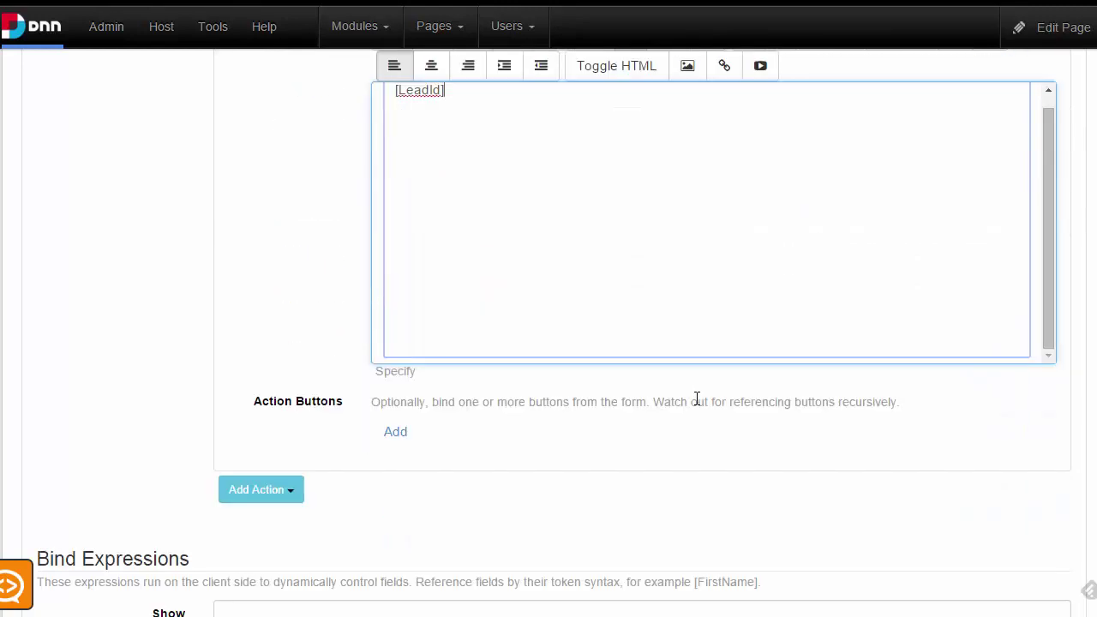
scroll(619, 471, "down", 3)
scroll(842, 313, "down", 10)
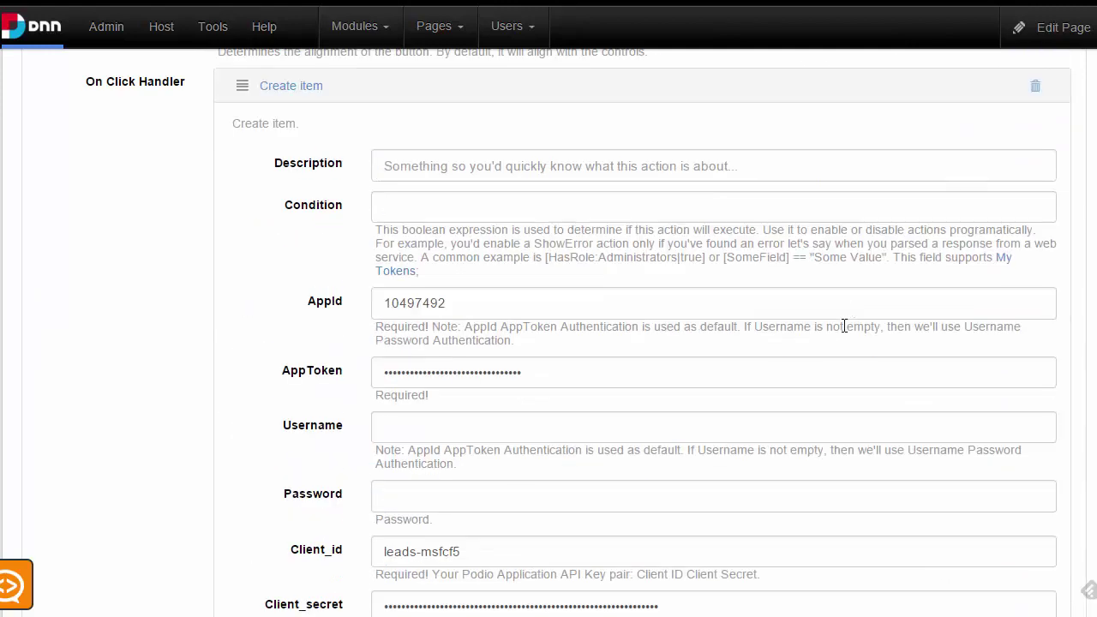
scroll(863, 303, "up", 15)
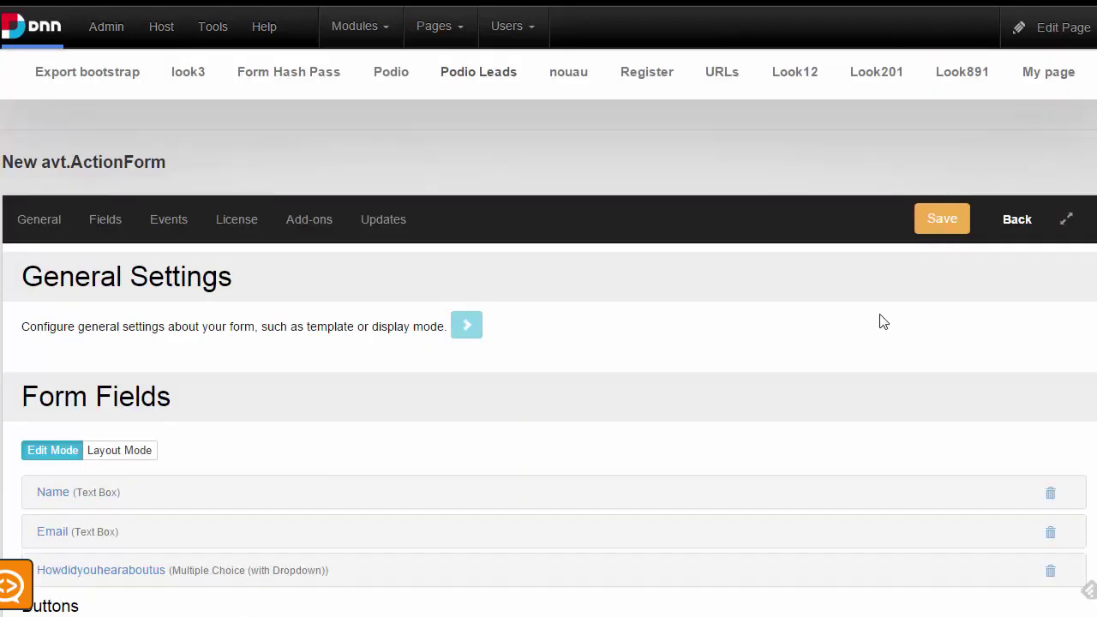
Save the form configuration and return to the page
left_click(936, 227)
scroll(666, 292, "down", 3)
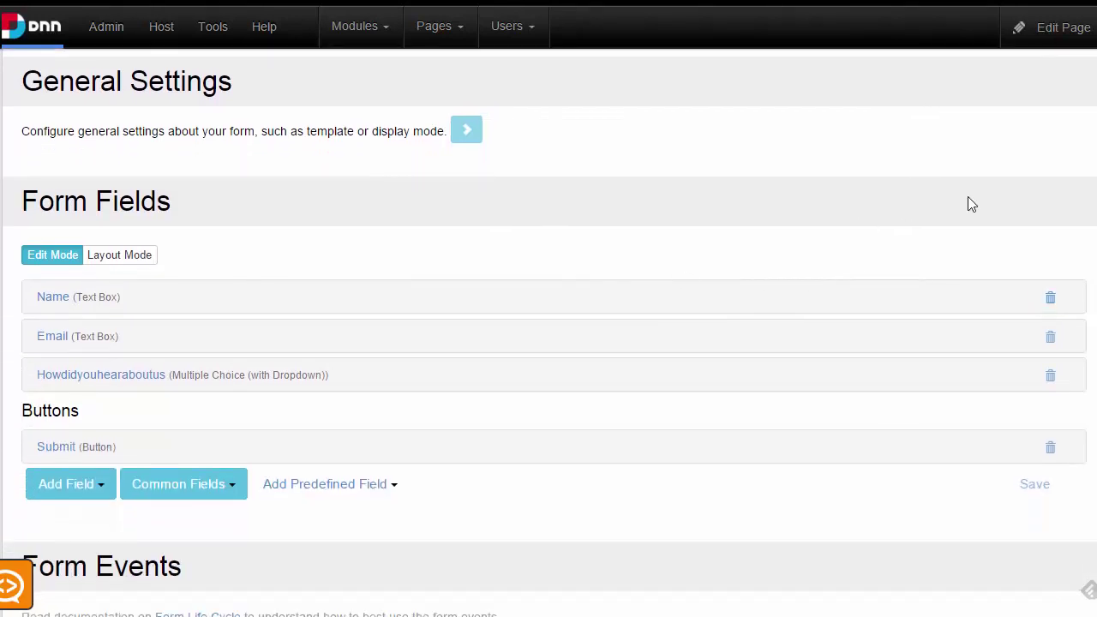
scroll(977, 204, "up", 4)
left_click(1018, 287)
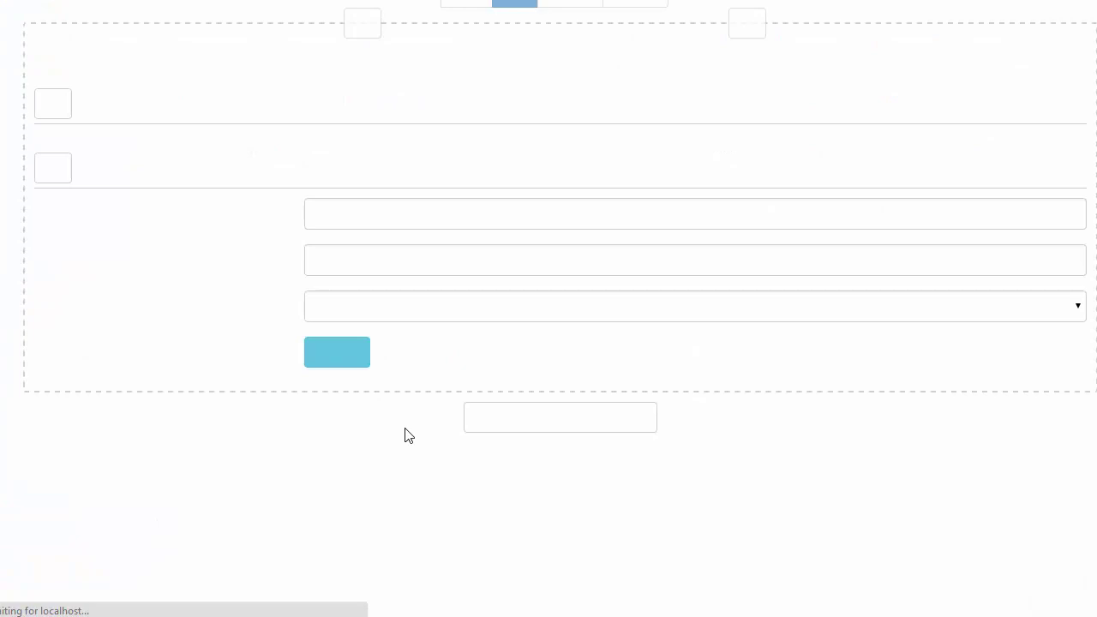
Submit a test lead with a name, email and referrer Ads, then select the returned item ID
left_click(335, 264)
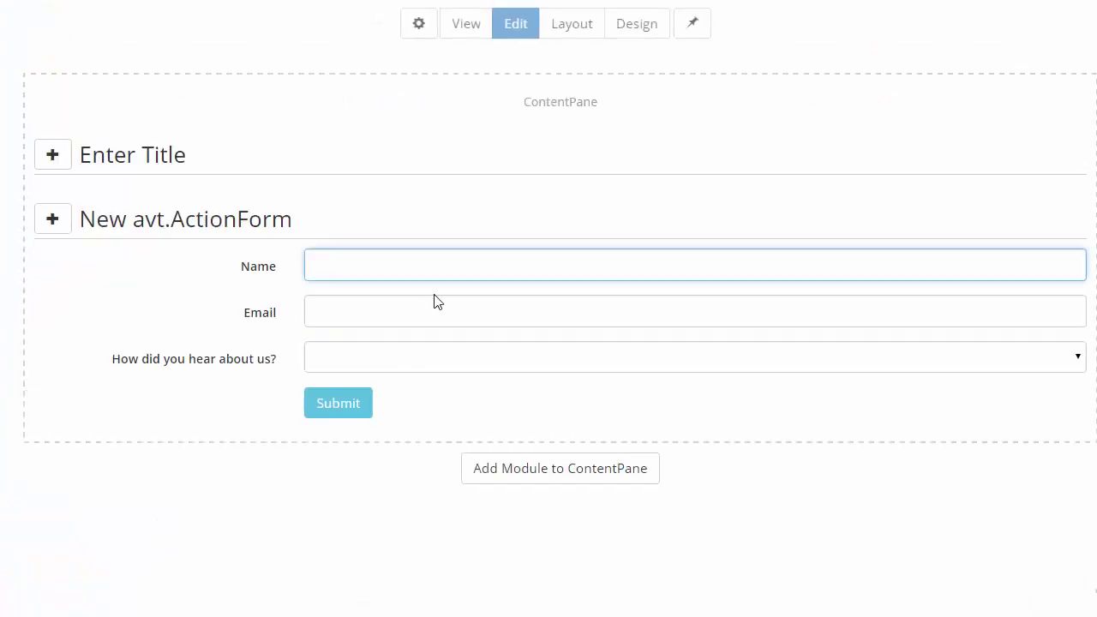
type("Bogdan")
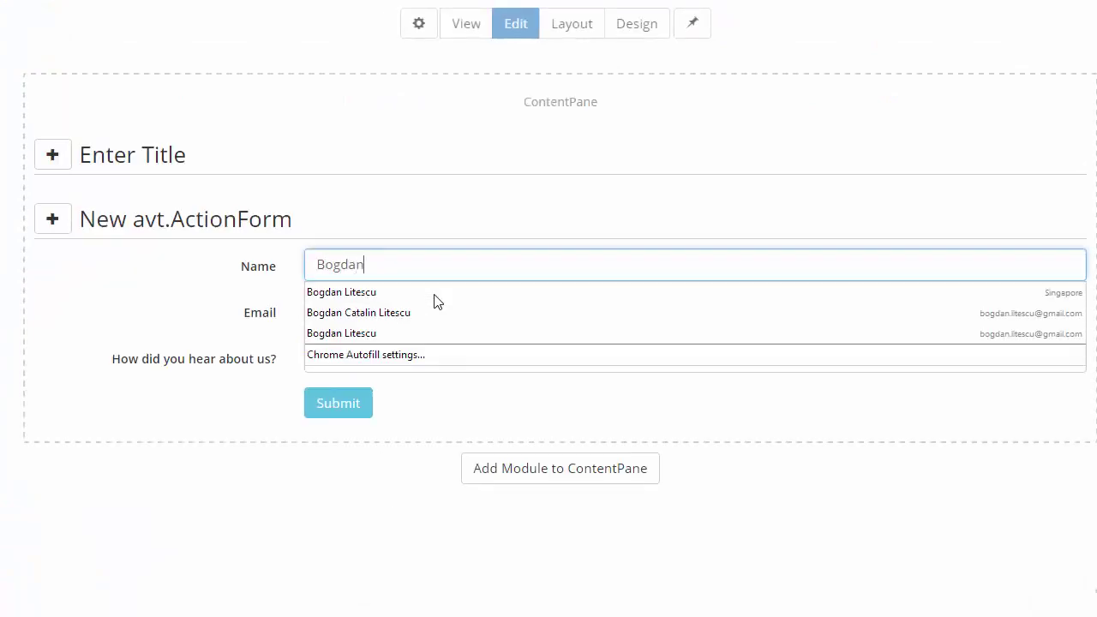
key("Tab")
type("b")
key("Down")
key("Return")
key("Tab")
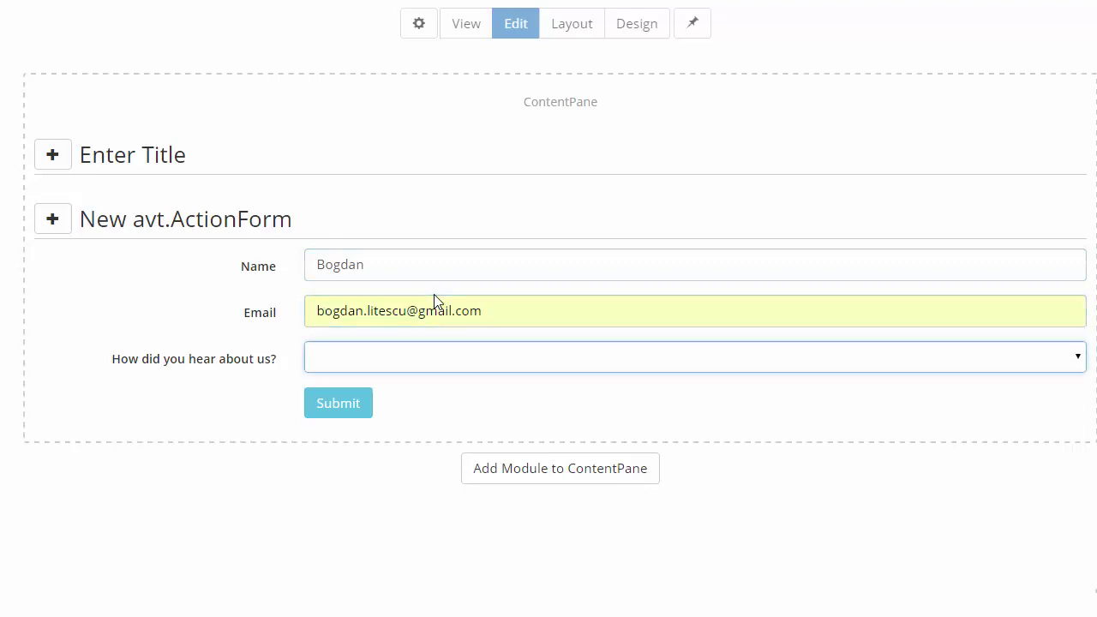
left_click(463, 367)
left_click(519, 517)
key("Down")
key("Down")
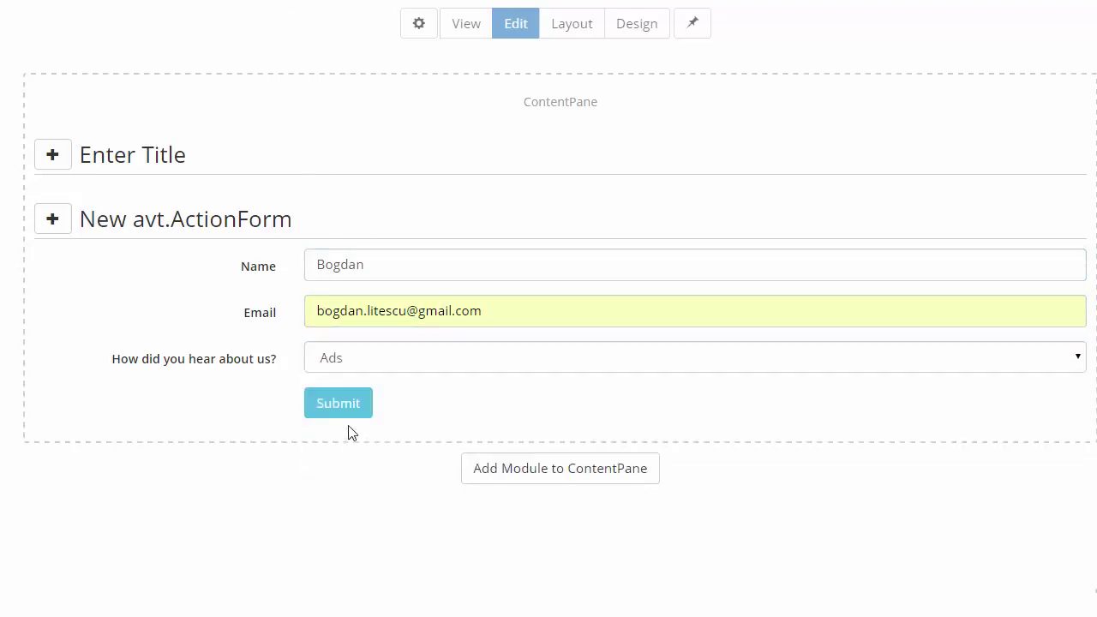
left_click(350, 409)
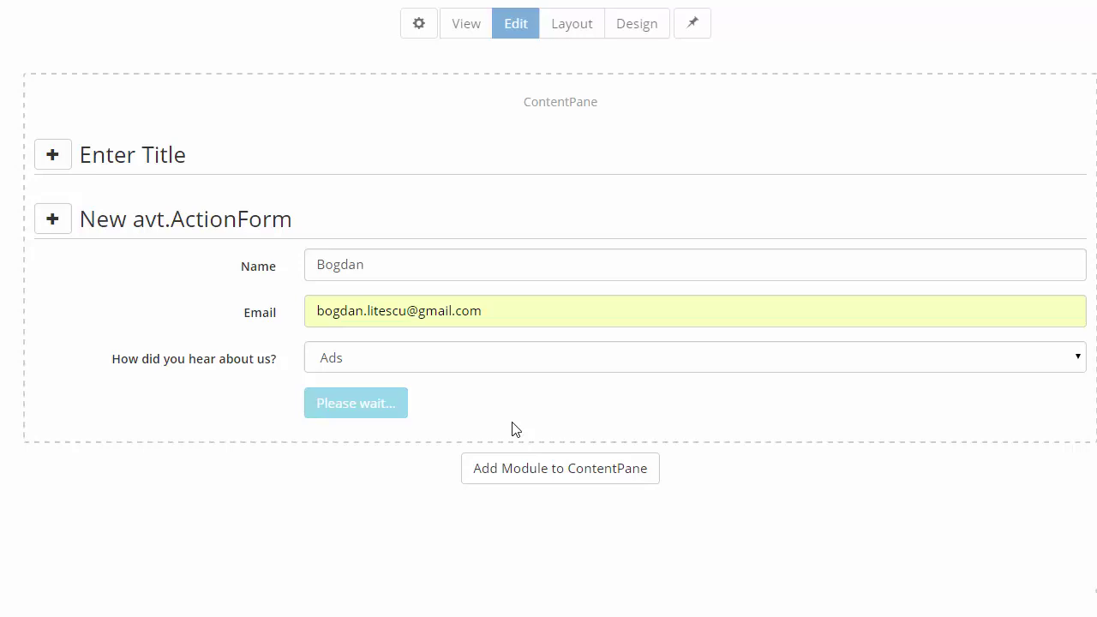
double_click(553, 282)
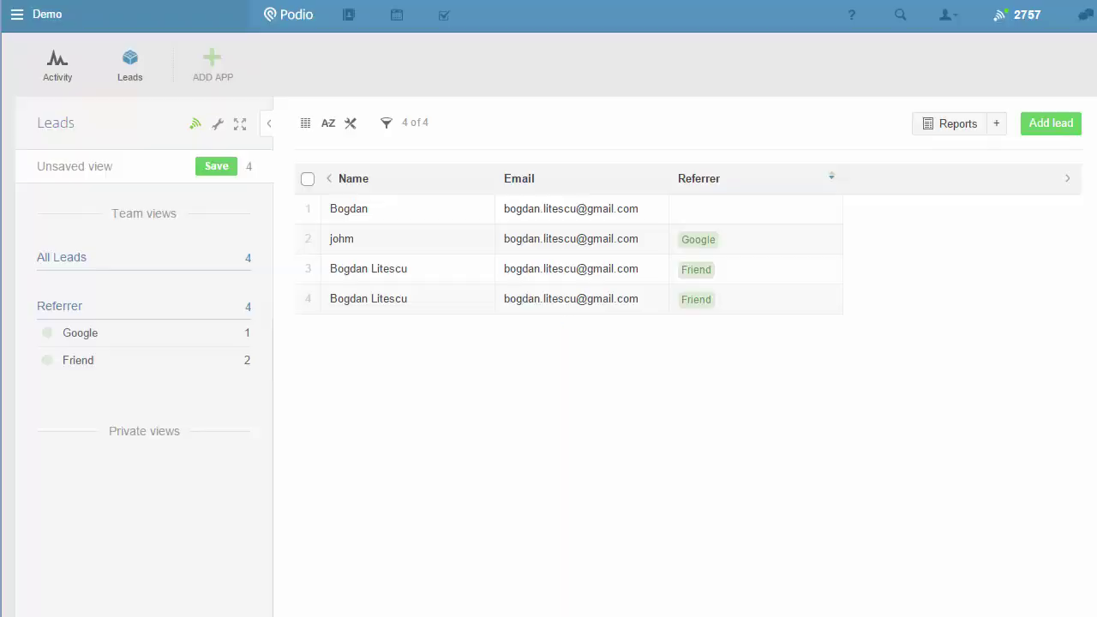
Reload the Podio Leads list, open the new lead and confirm its referrer is Ads
right_click(520, 537)
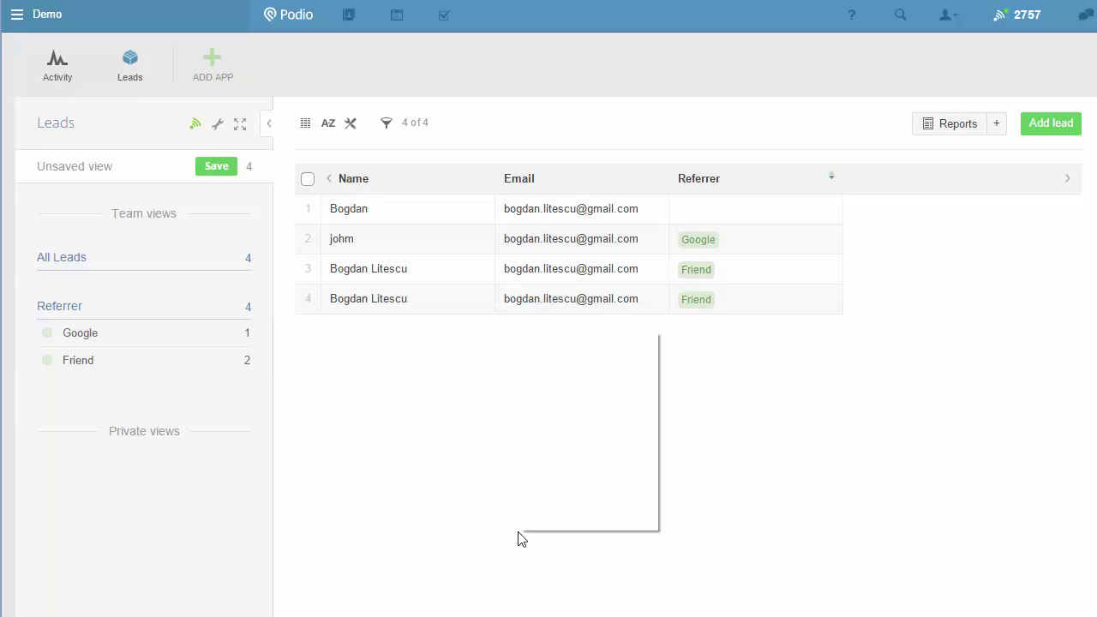
left_click(607, 377)
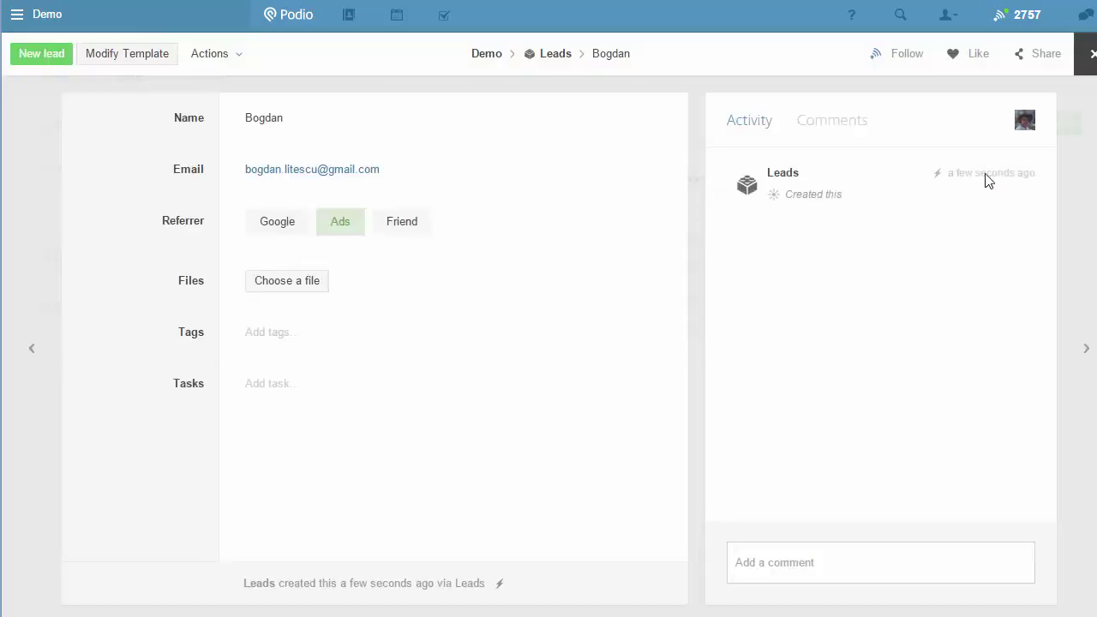
mouse_move(980, 172)
left_click(343, 238)
left_click(7, 506)
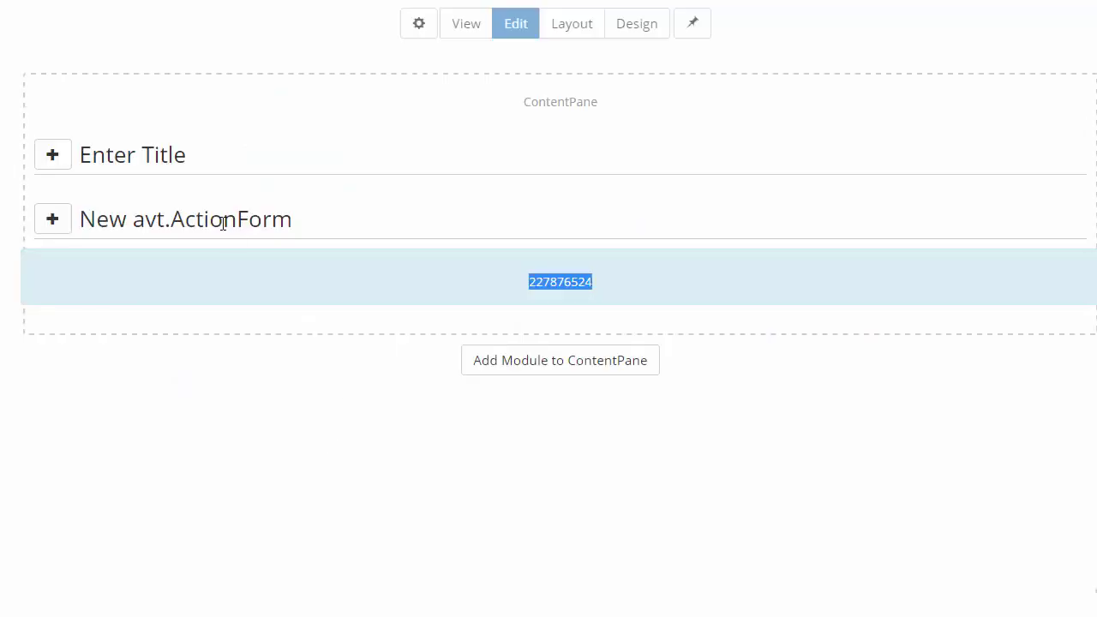
Open Manage Form full screen, expand the Submit button and show the Add Action list
left_click(52, 220)
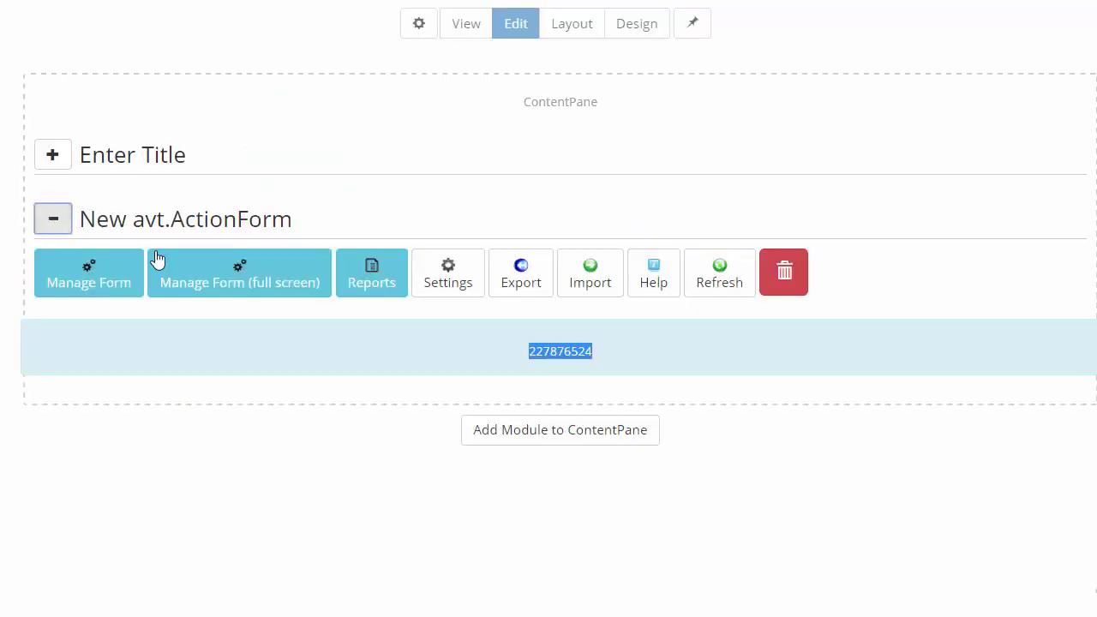
left_click(251, 288)
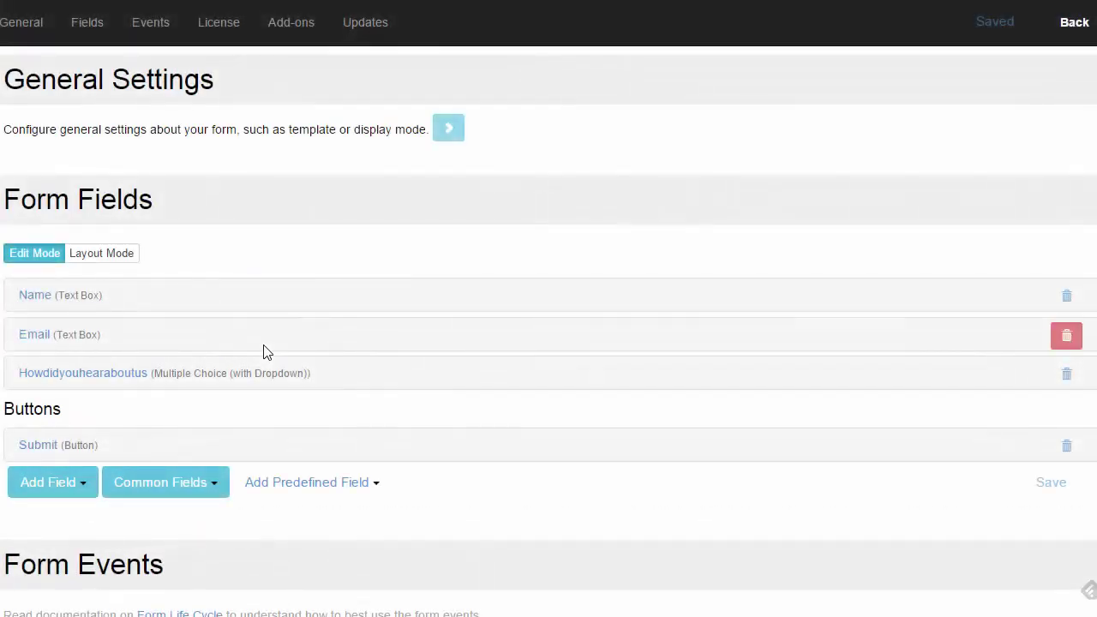
scroll(257, 382, "down", 1)
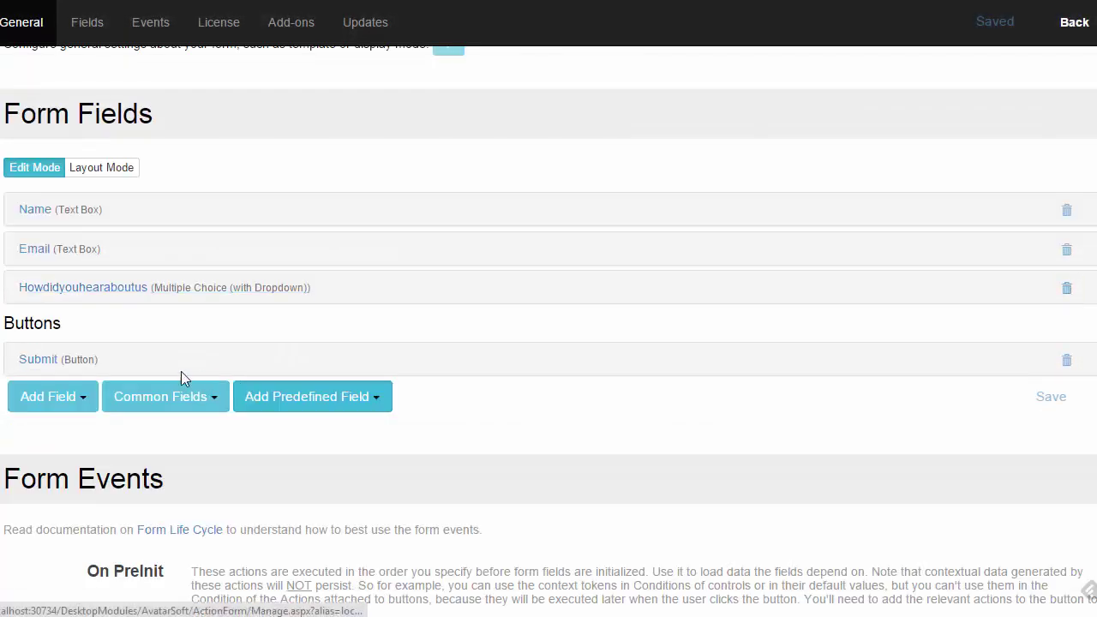
left_click(127, 383)
scroll(334, 509, "down", 8)
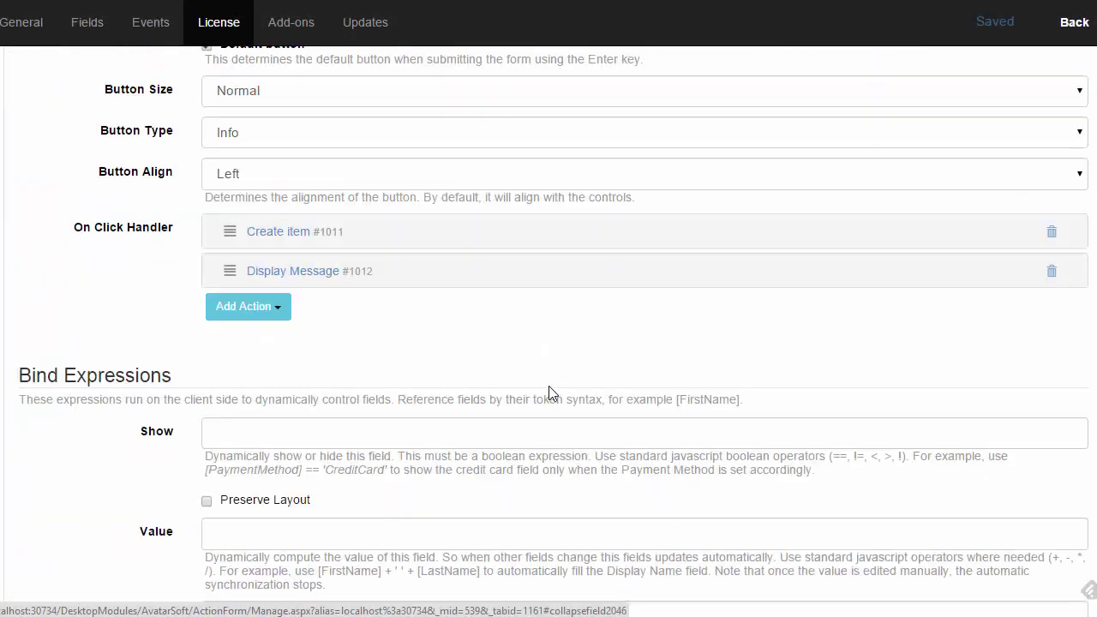
left_click(276, 310)
scroll(257, 360, "down", 2)
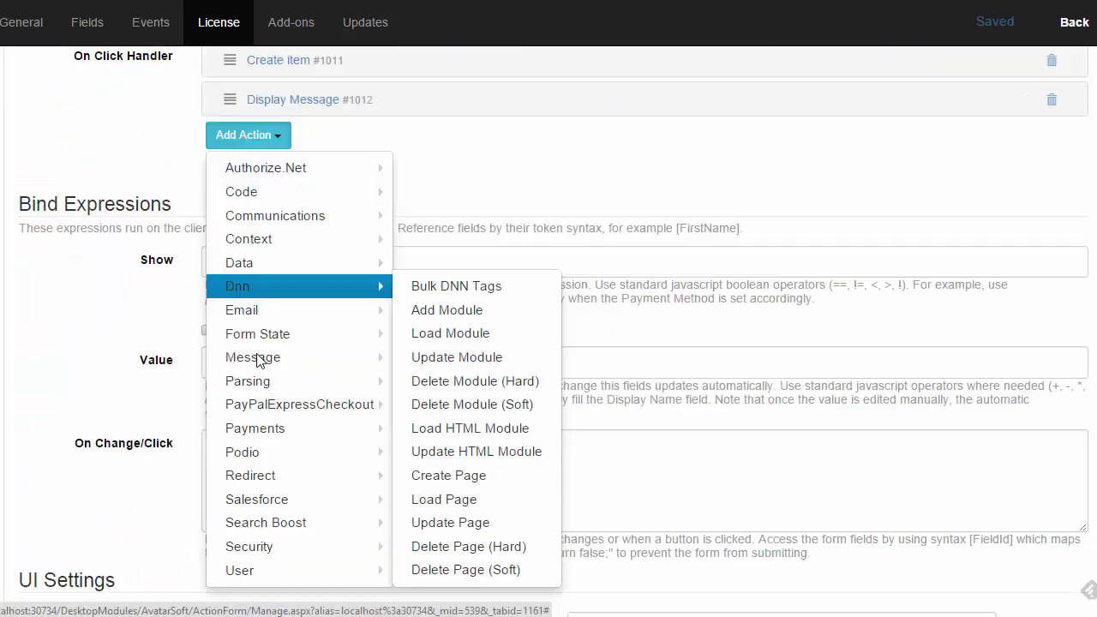
mouse_move(287, 340)
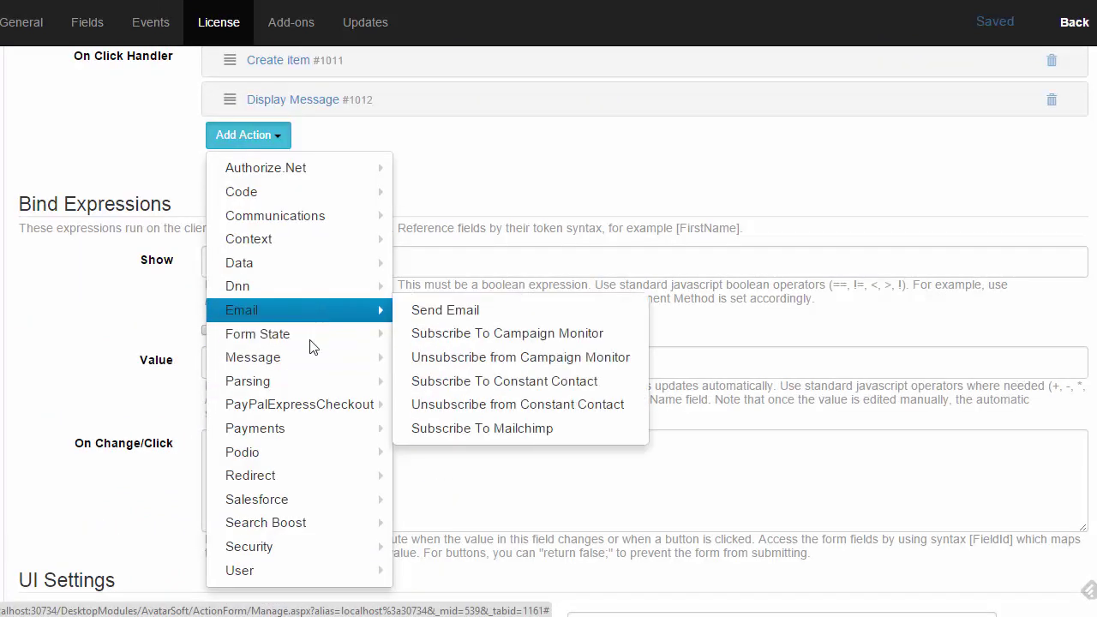
mouse_move(296, 454)
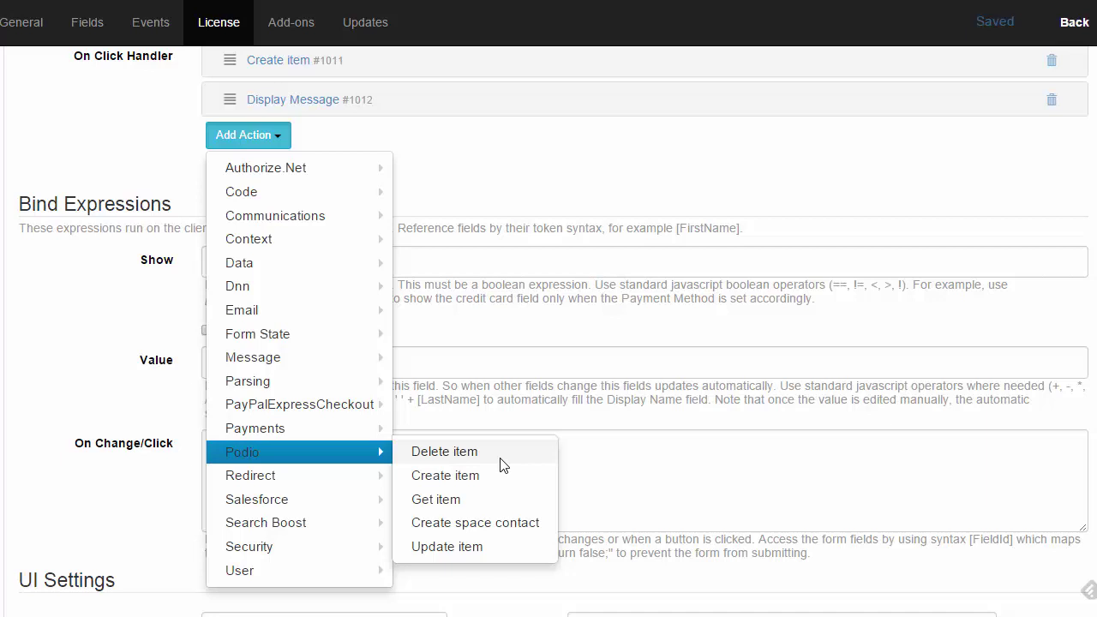
Dismiss the Add Action list, keeping Create item and Display Message as the Submit actions
left_click(559, 206)
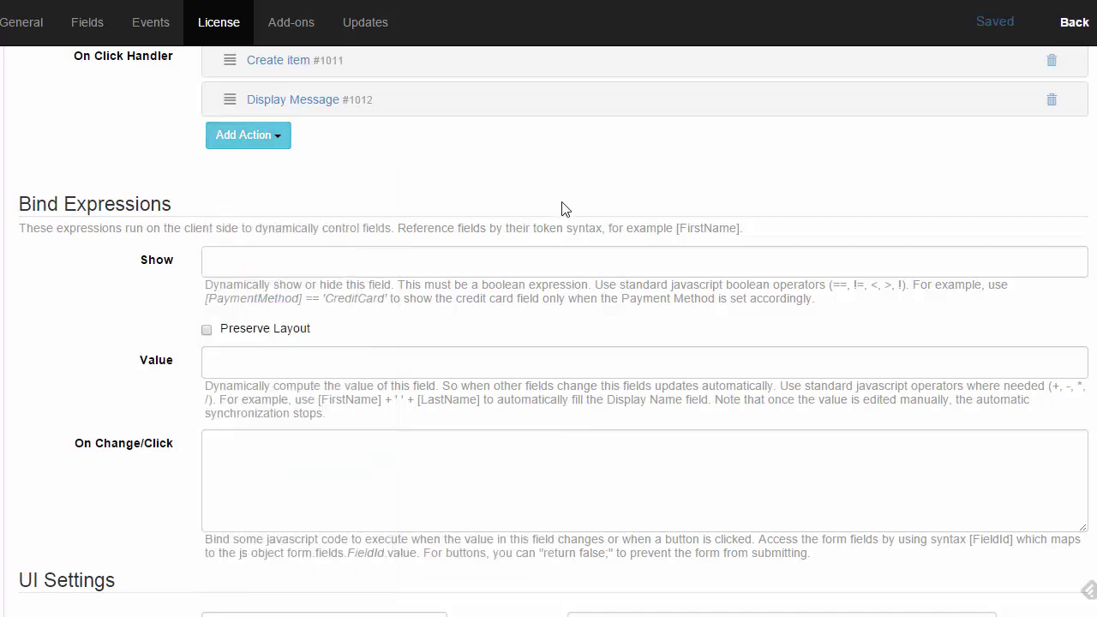